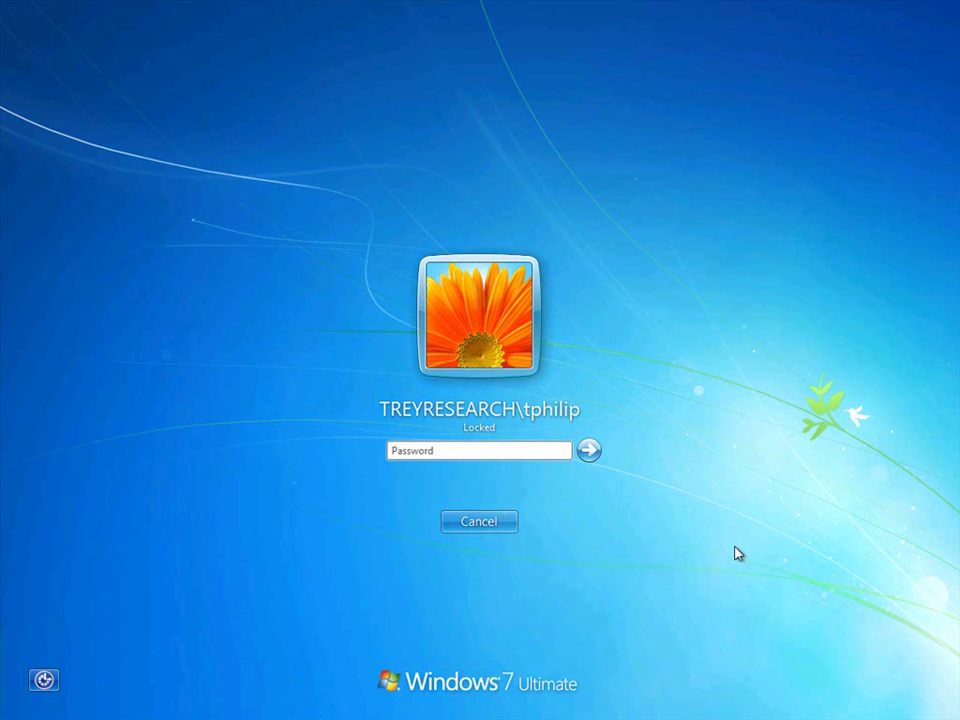
- Sign in to Windows with the account password
left_click(550, 450)
type("•••••••••")
left_click(584, 455)
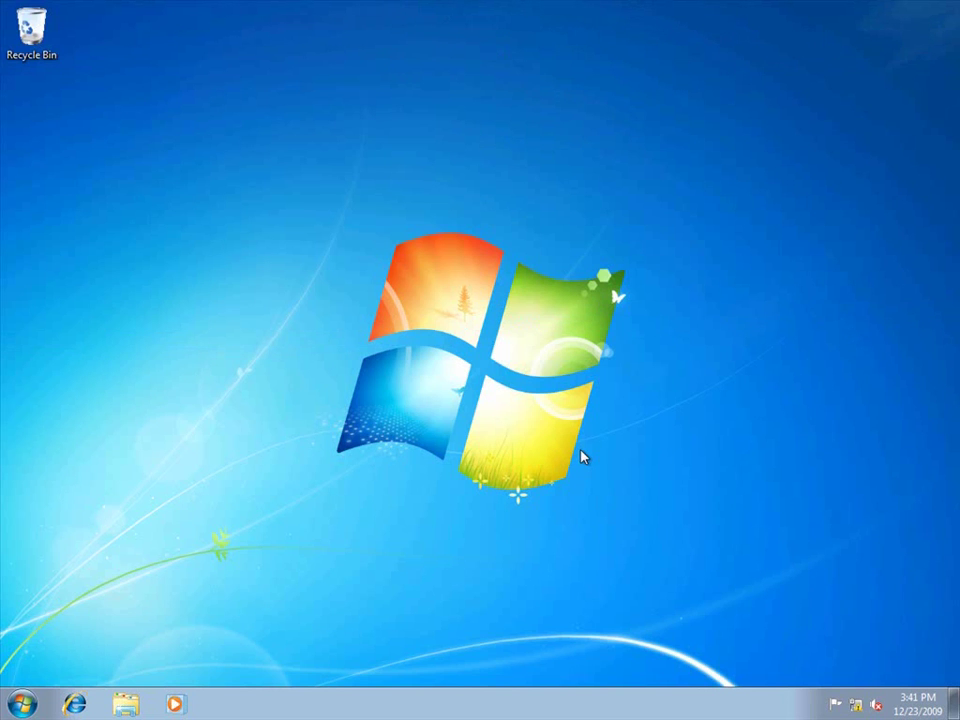
- Open the Local intranet zone's Sites settings in Control Panel's Internet Options Security tab
left_click(22, 704)
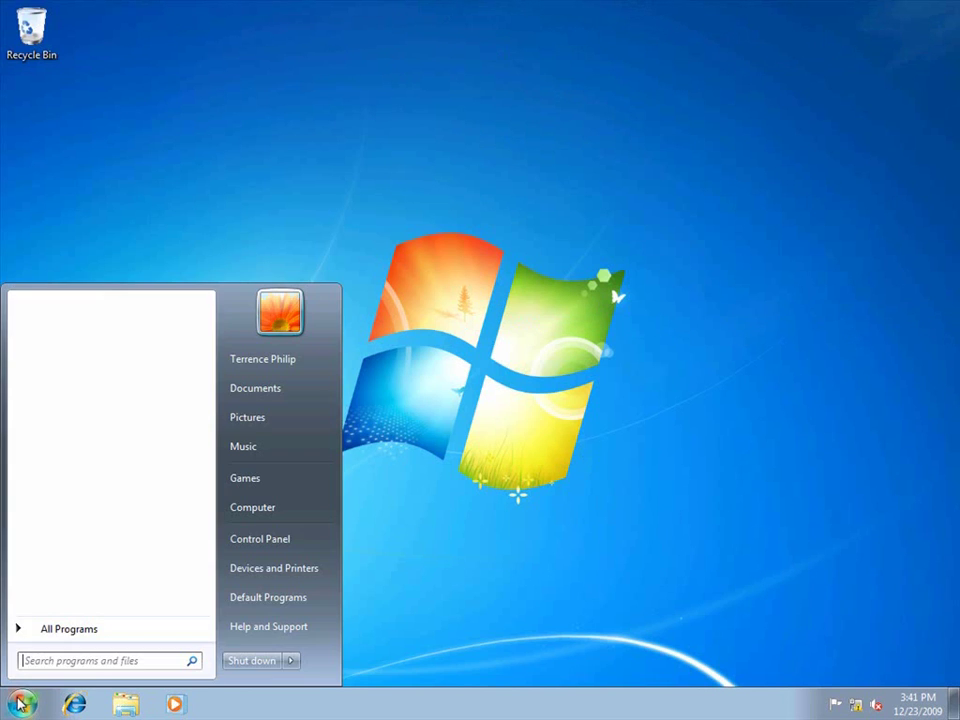
left_click(262, 540)
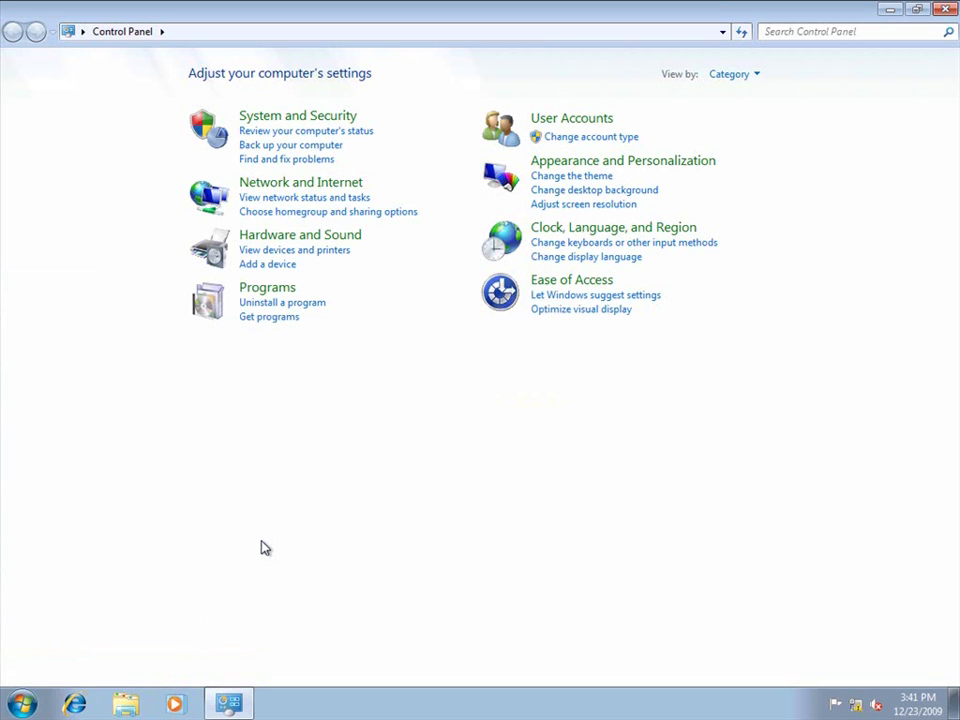
left_click(293, 184)
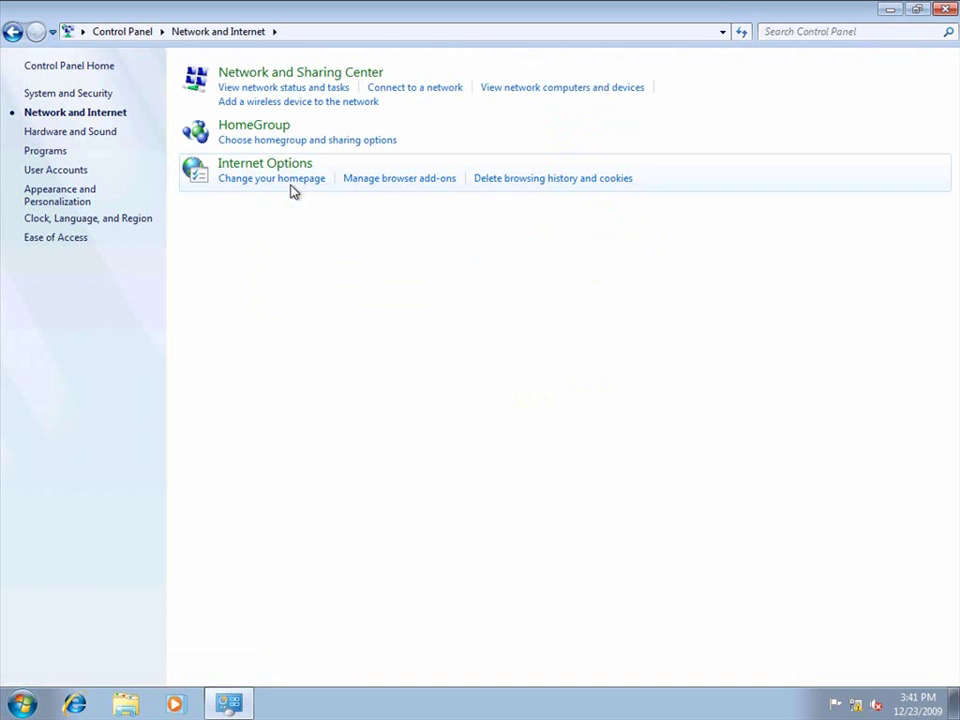
left_click(297, 163)
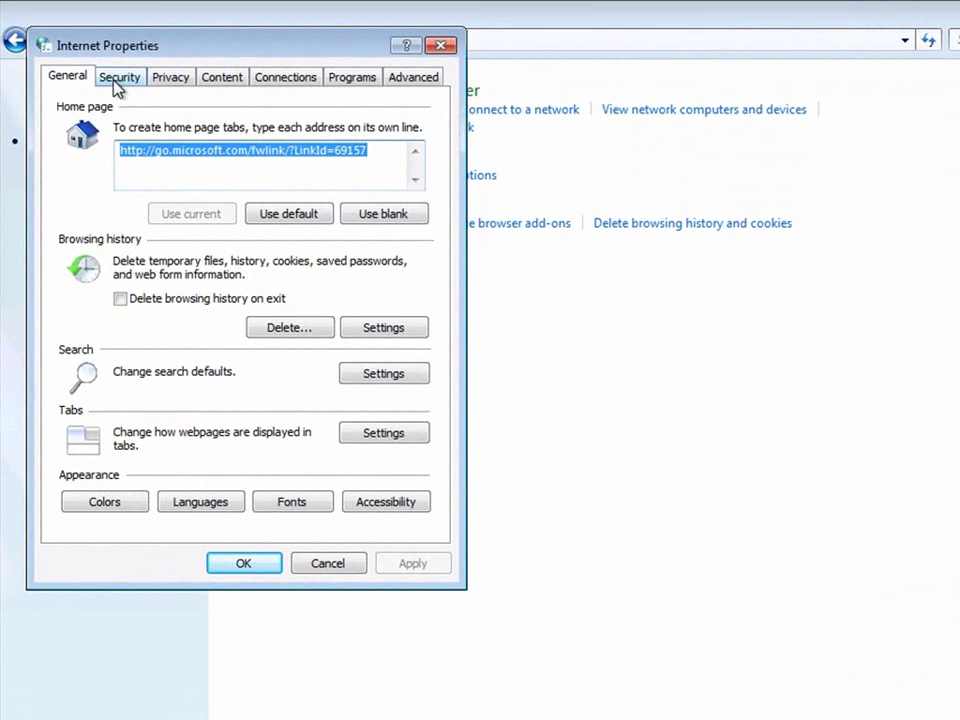
left_click(117, 80)
left_click(180, 155)
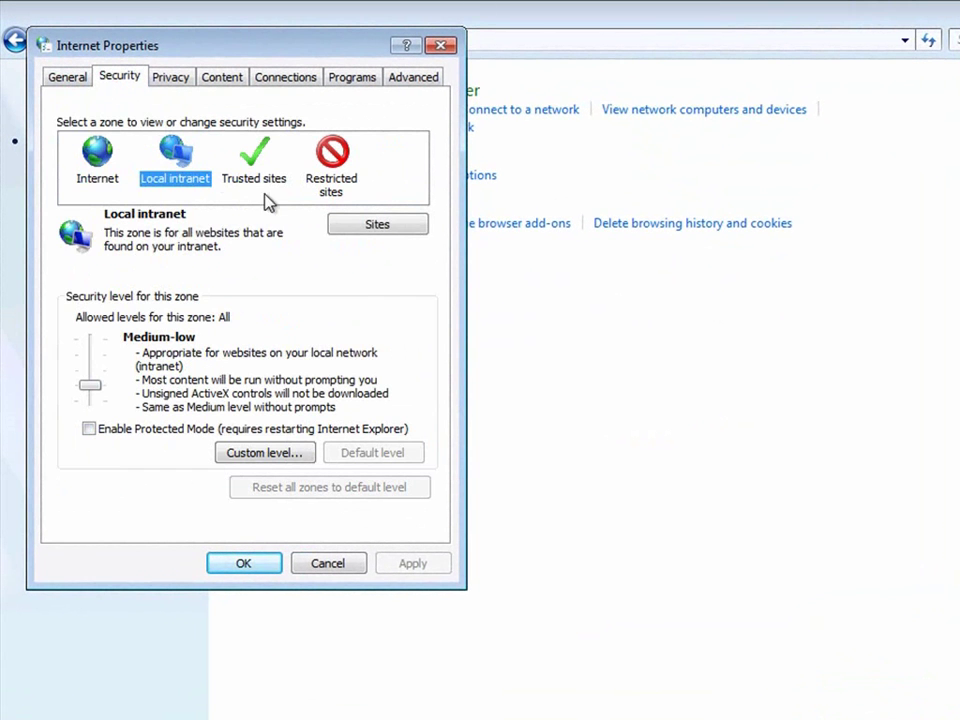
left_click(361, 232)
left_click(234, 274)
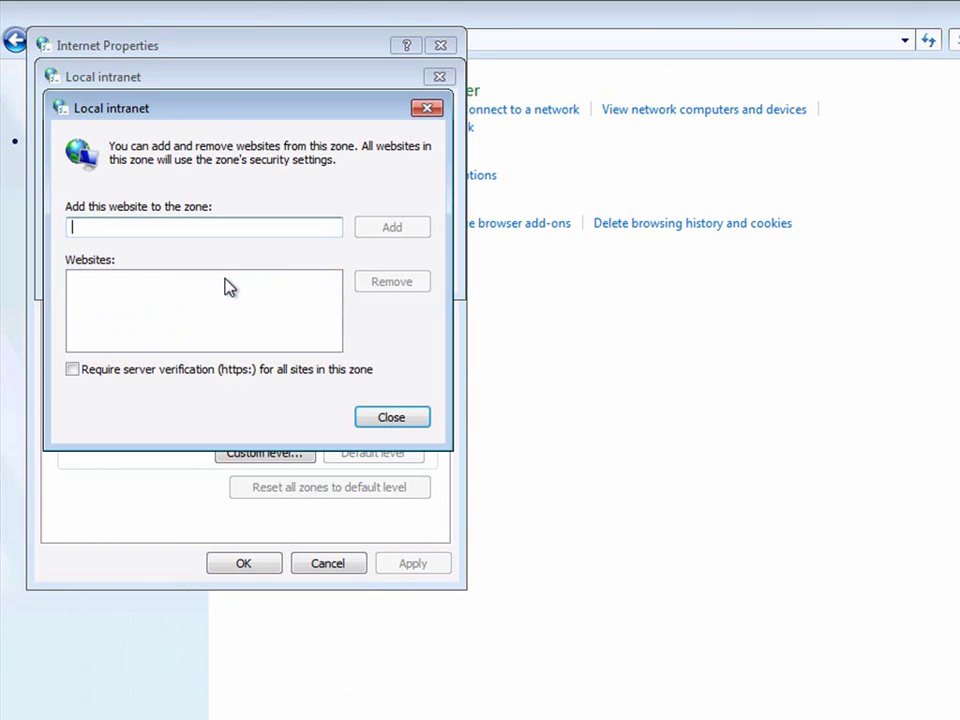
type("http")
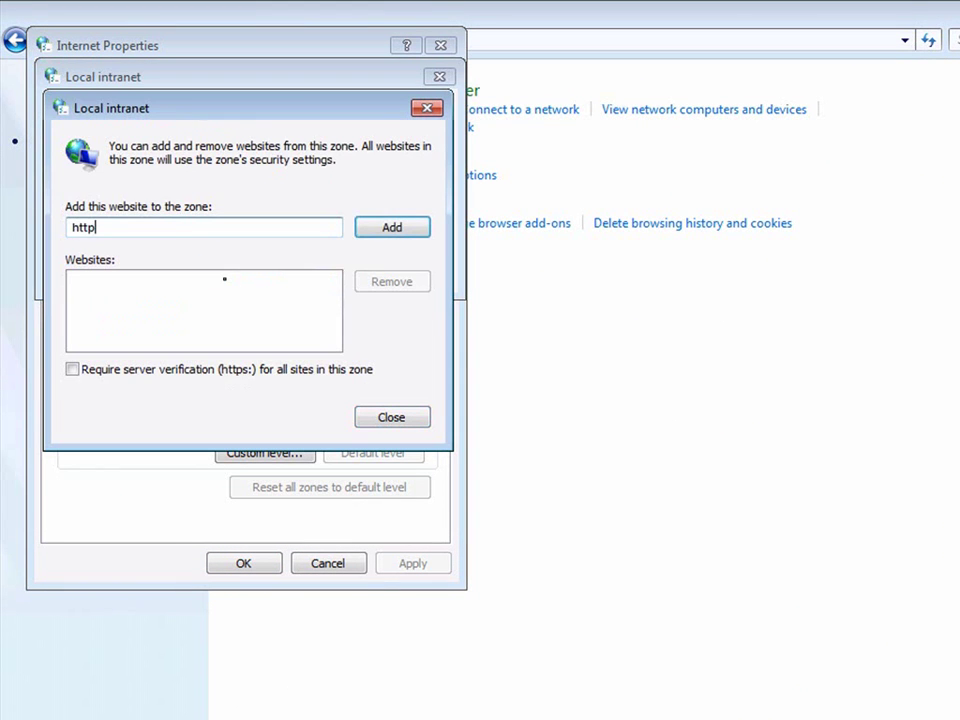
type("s://adrms-srv.cpandl")
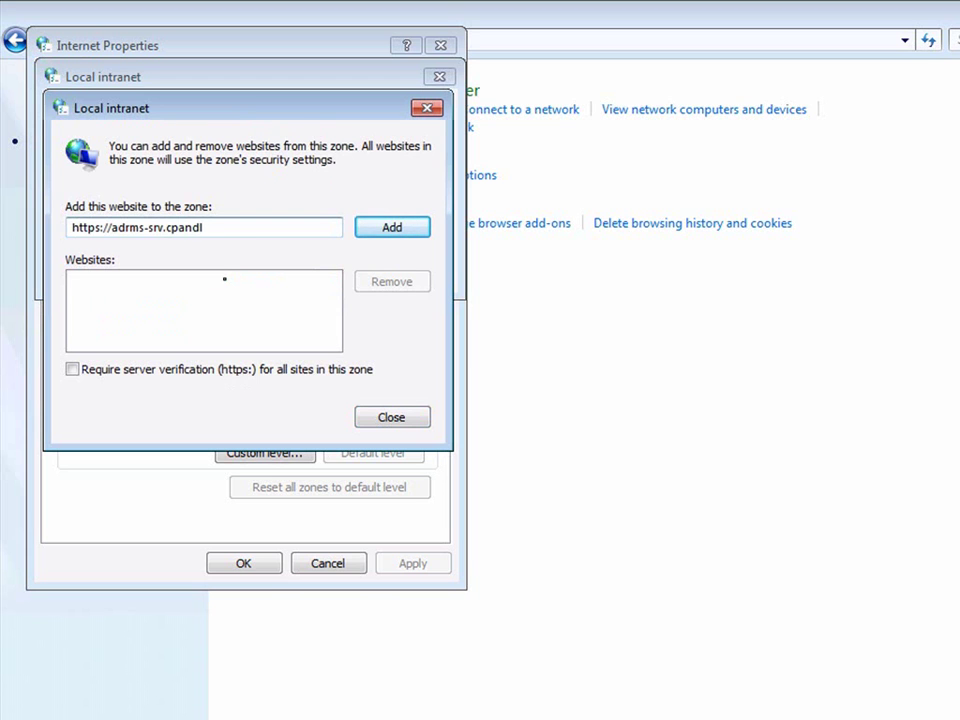
type(".com")
left_click(366, 236)
type("ht")
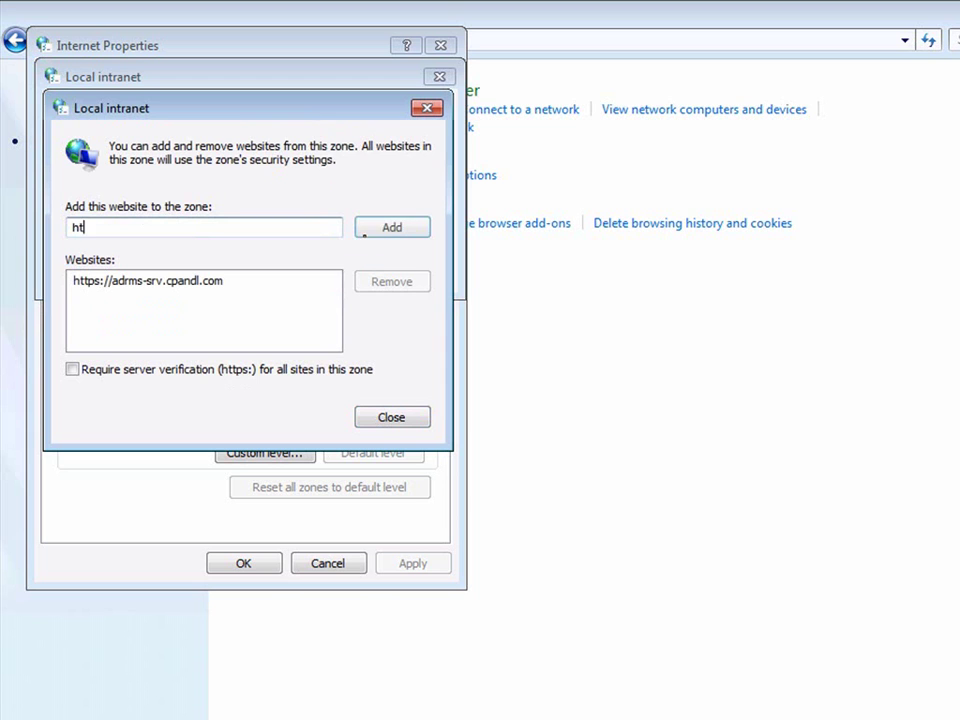
type("tps://ad")
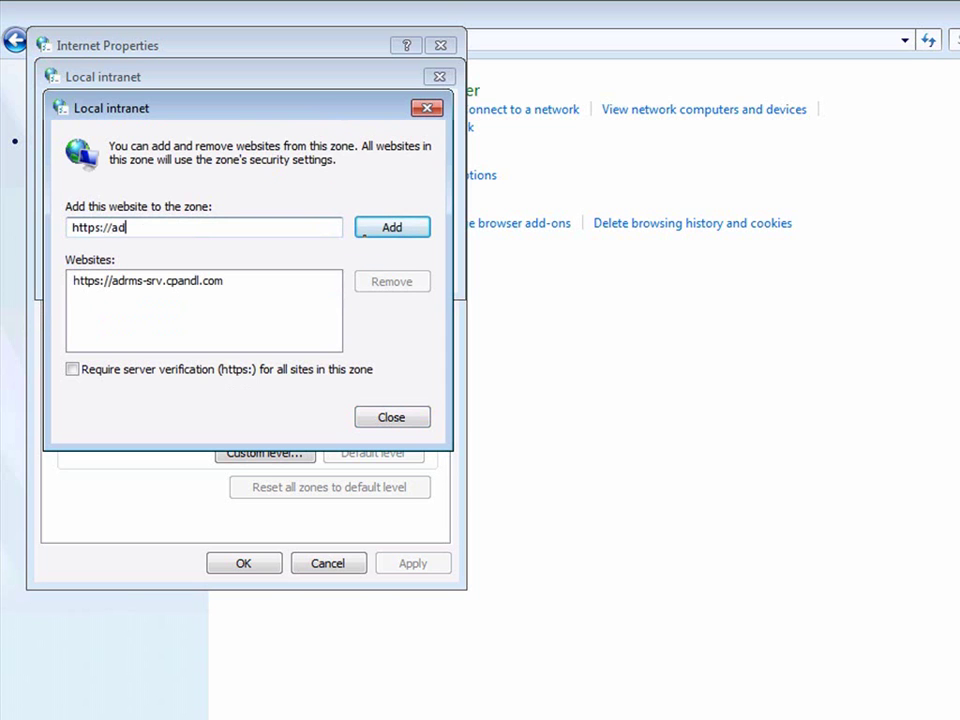
type("fs-resource.cpandl.com")
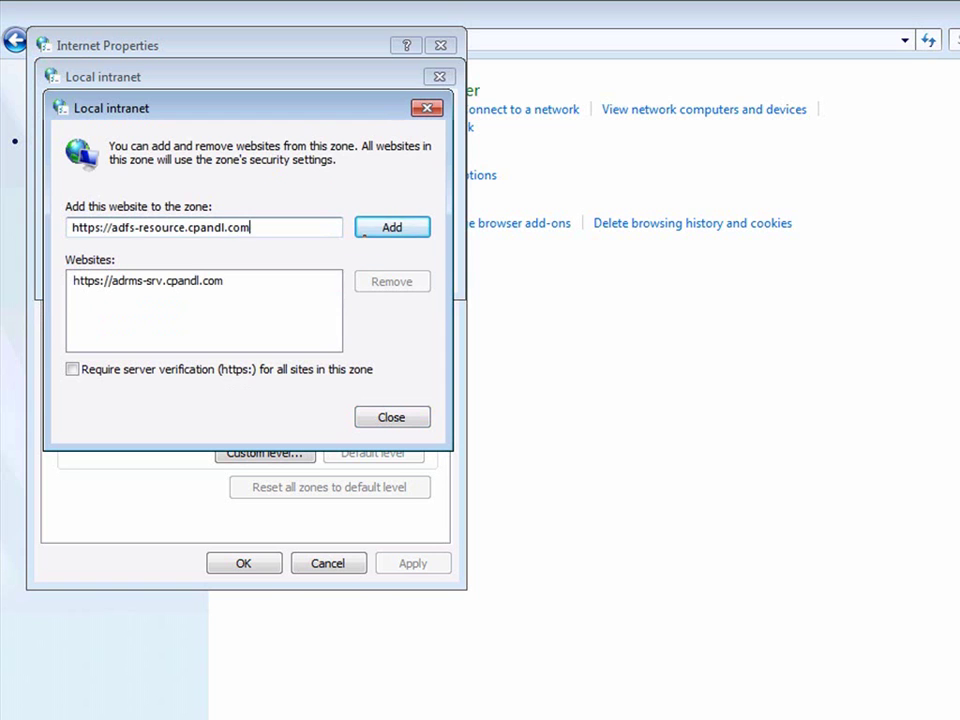
left_click(364, 230)
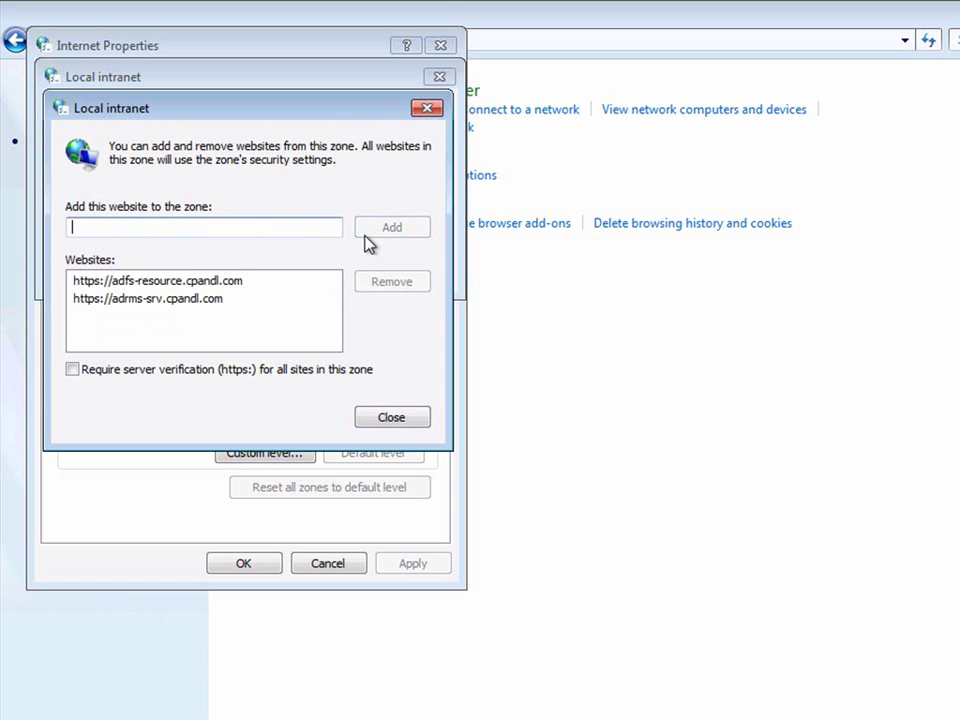
type("https:/")
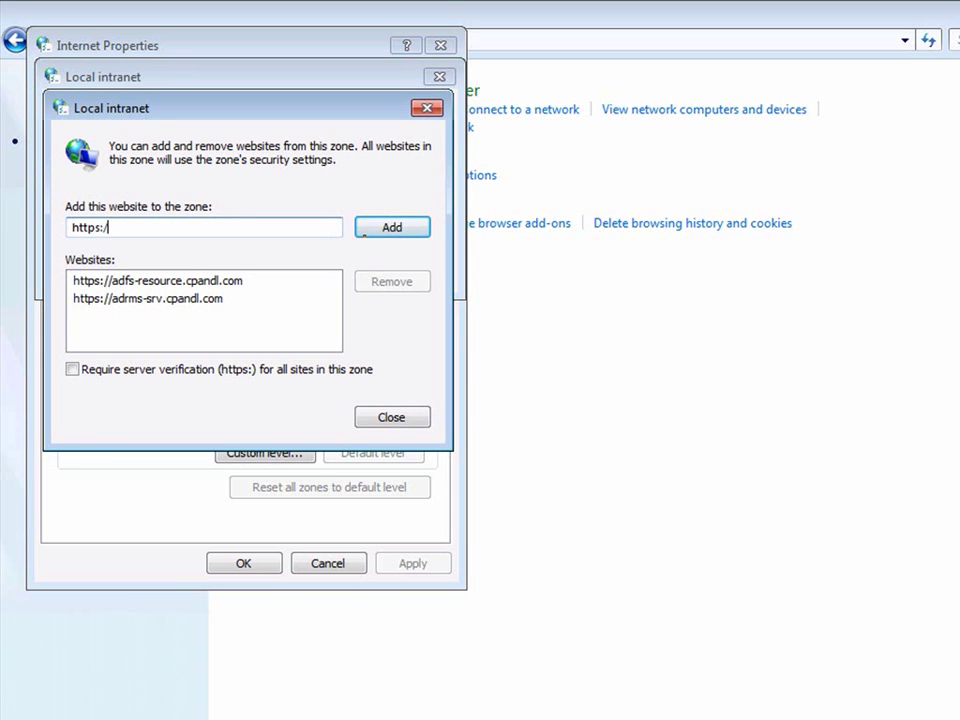
type("/adfs-account.treyresea")
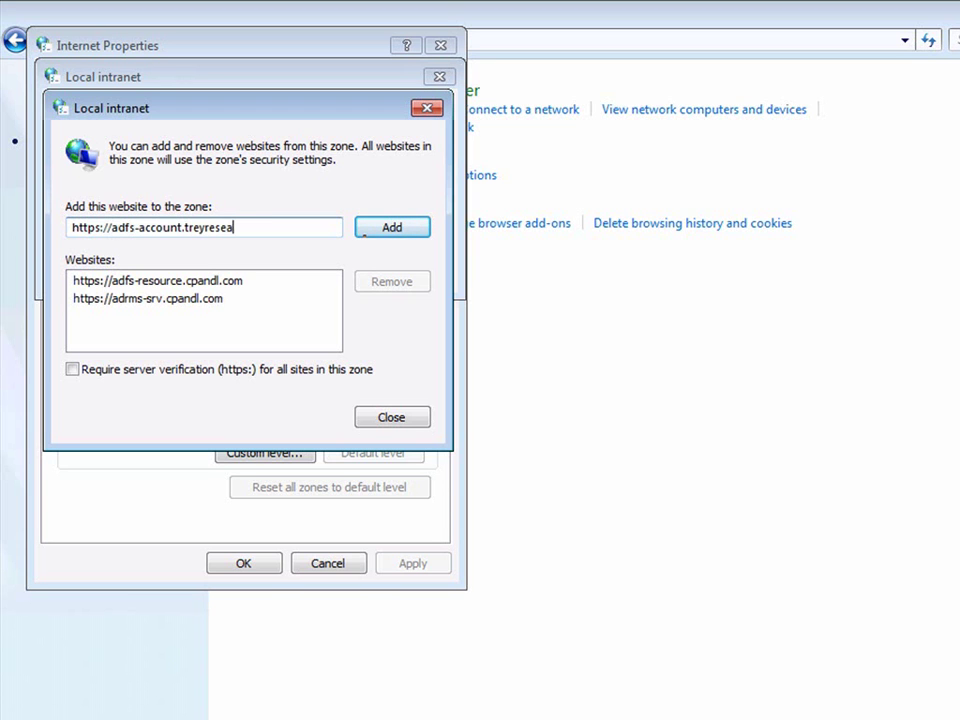
type("rch.net")
left_click(368, 234)
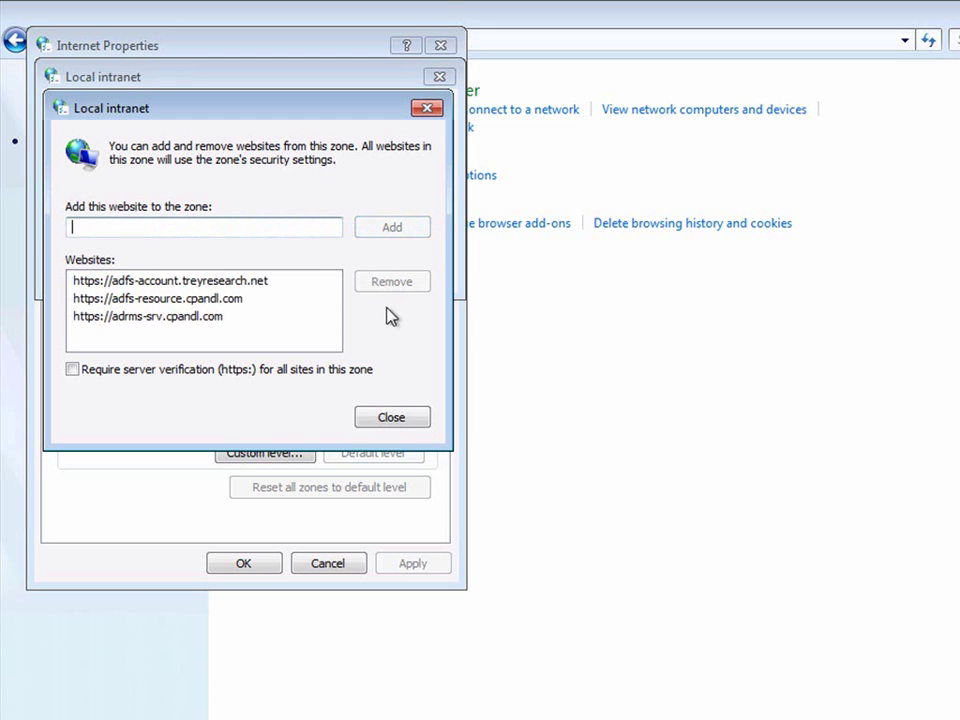
- Confirm the intranet site settings, apply Internet Properties and close Control Panel
left_click(396, 421)
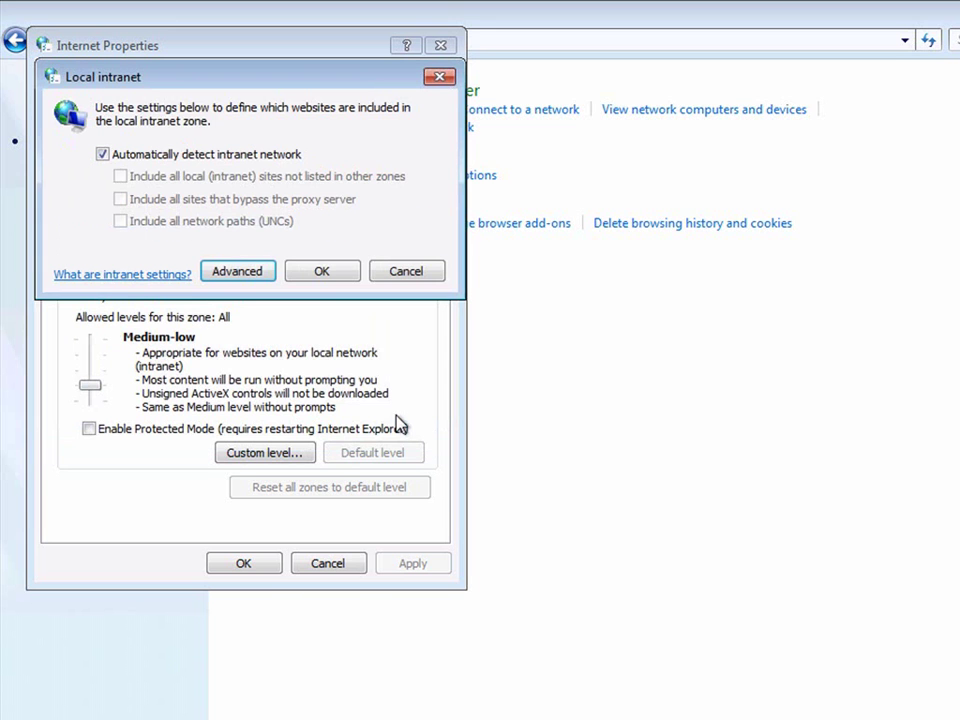
left_click(340, 275)
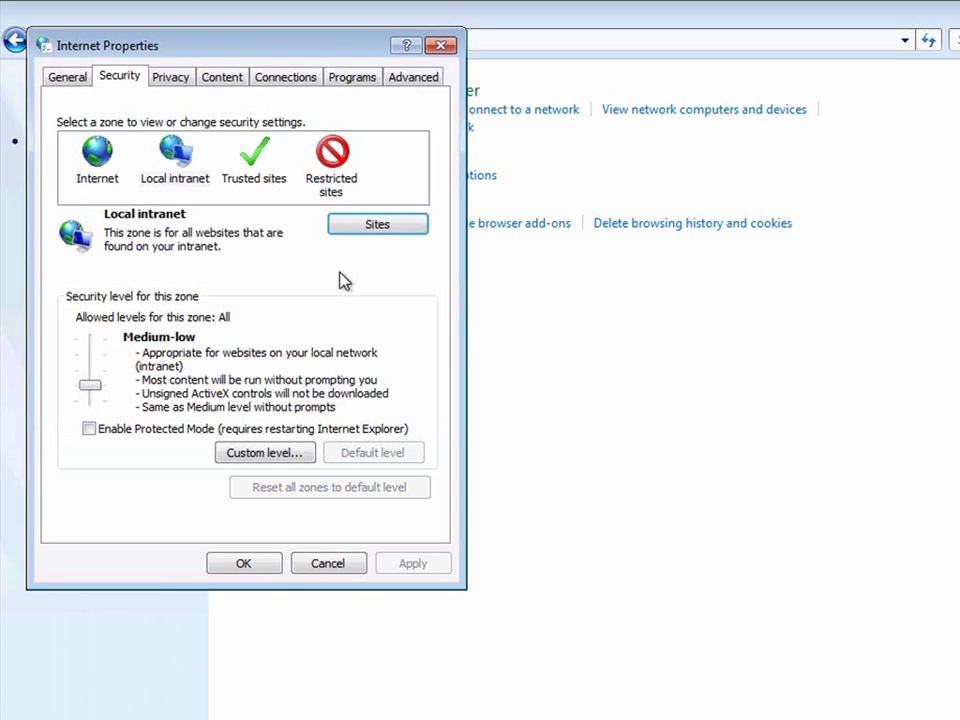
left_click(249, 565)
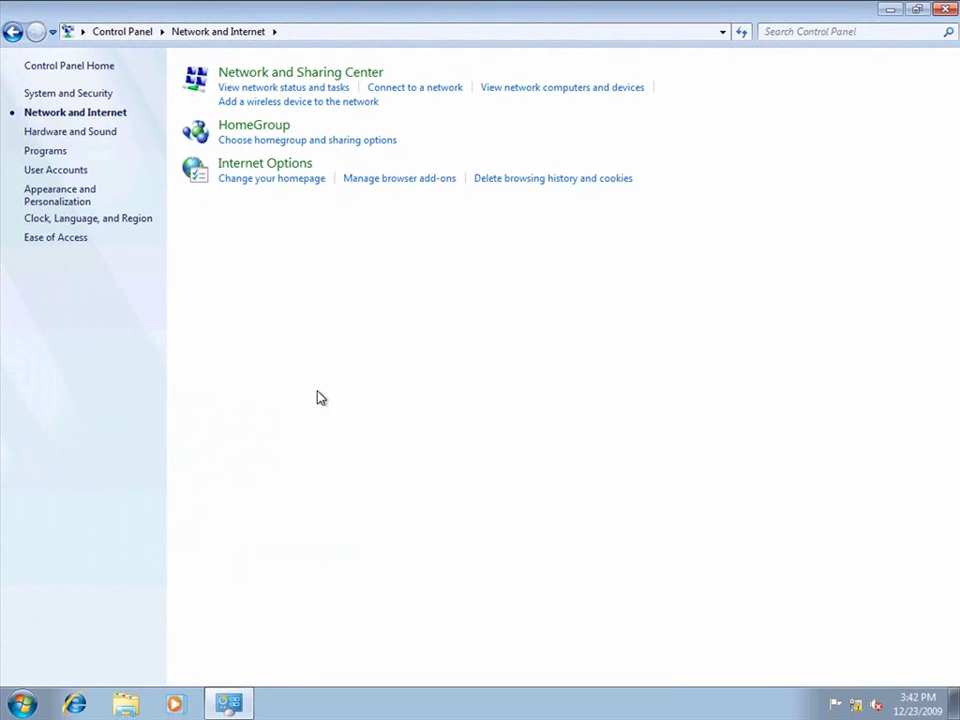
left_click(945, 10)
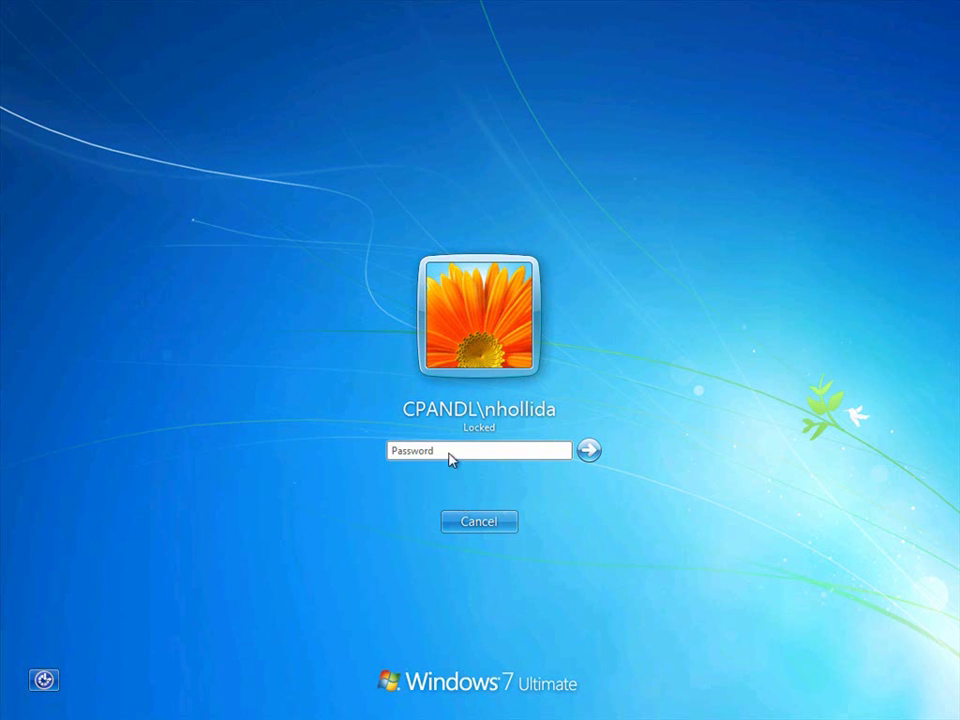
- Sign in as the second CPANDL user and show all programs in the Start menu
left_click(449, 449)
type("*********")
left_click(589, 450)
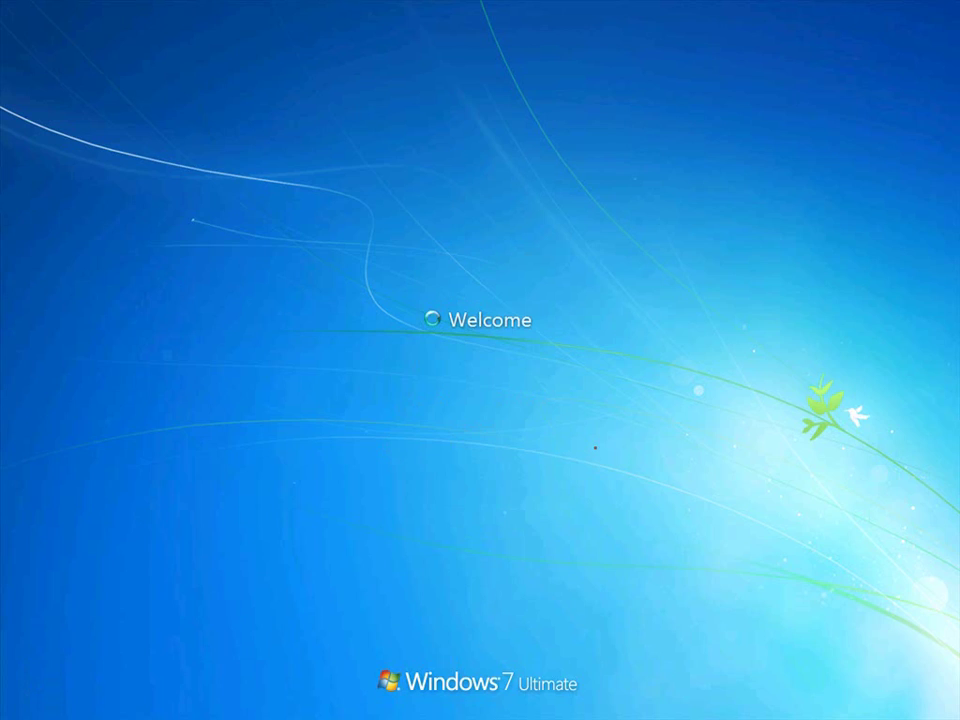
left_click(22, 704)
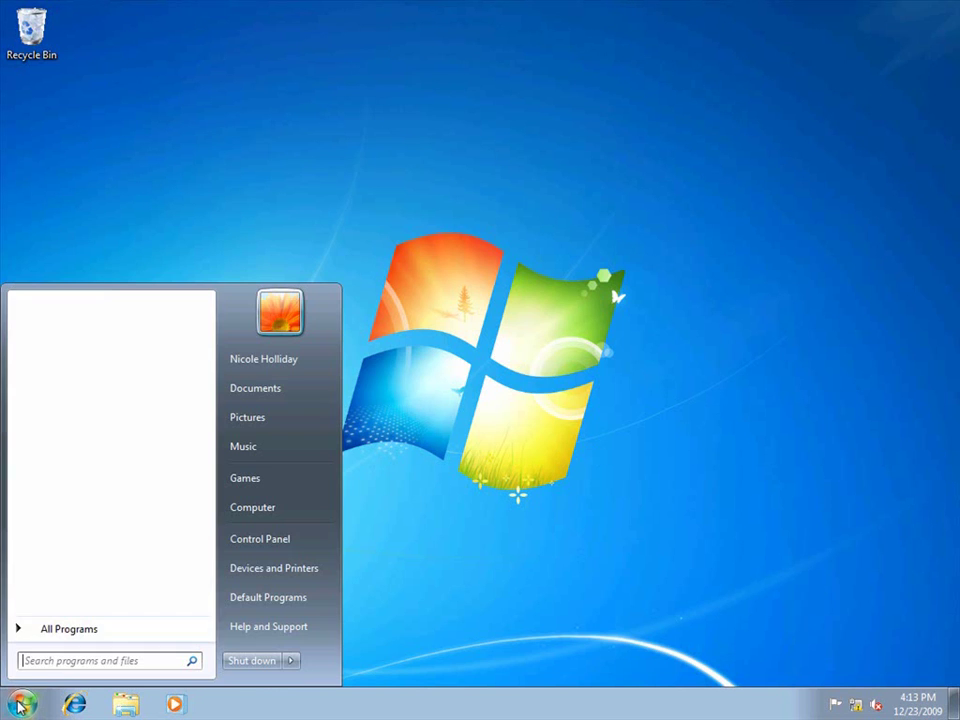
left_click(35, 632)
- Launch Word 2007 and paste the prepared sentence into the new document
left_click(55, 506)
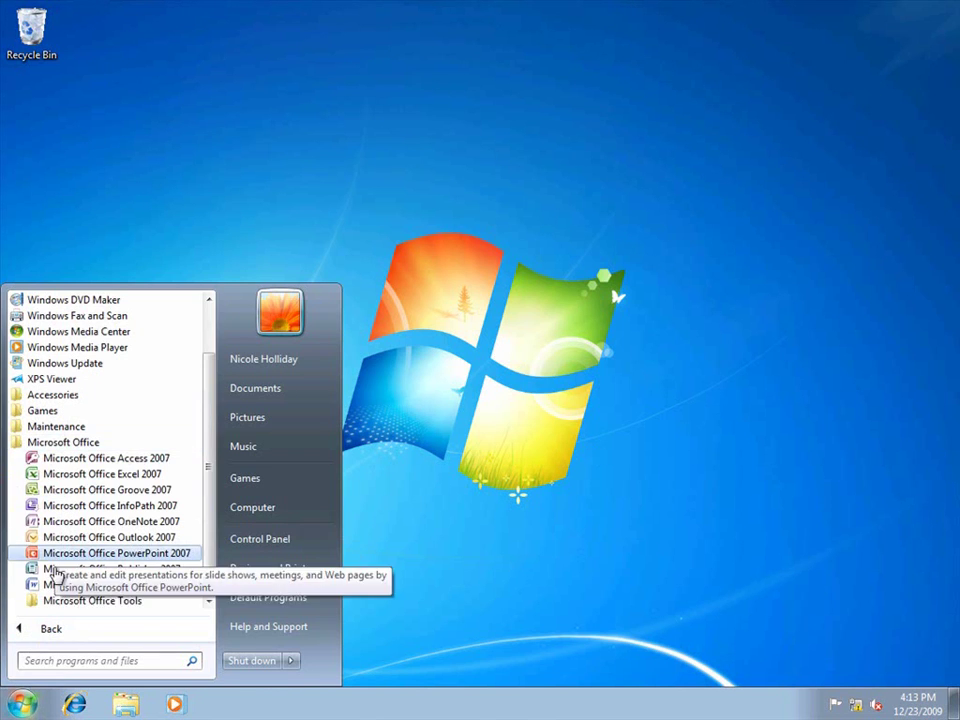
left_click(55, 586)
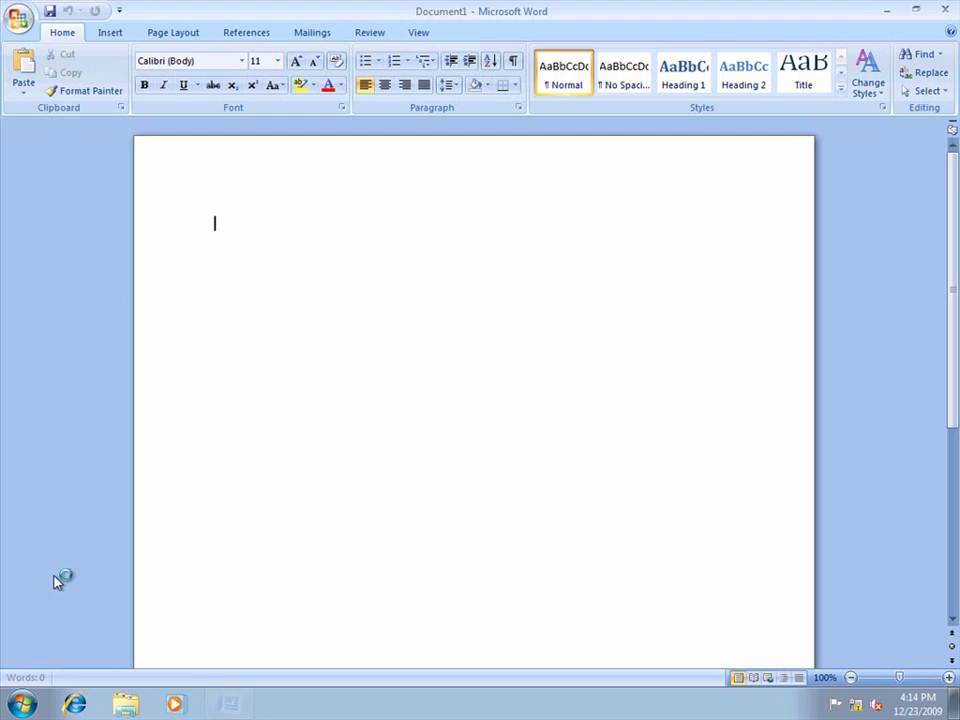
type("Only Terence Philip can read this document, but cannot change, print, or copy it.")
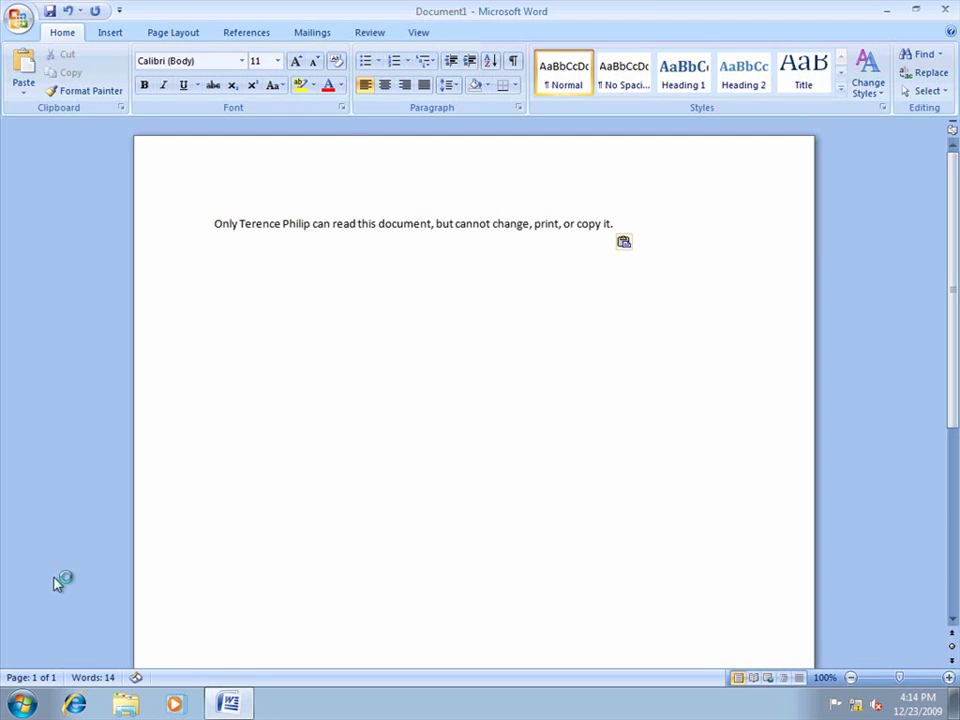
- Restrict the document's permission so only the reader's e-mail address has Read access
left_click(15, 22)
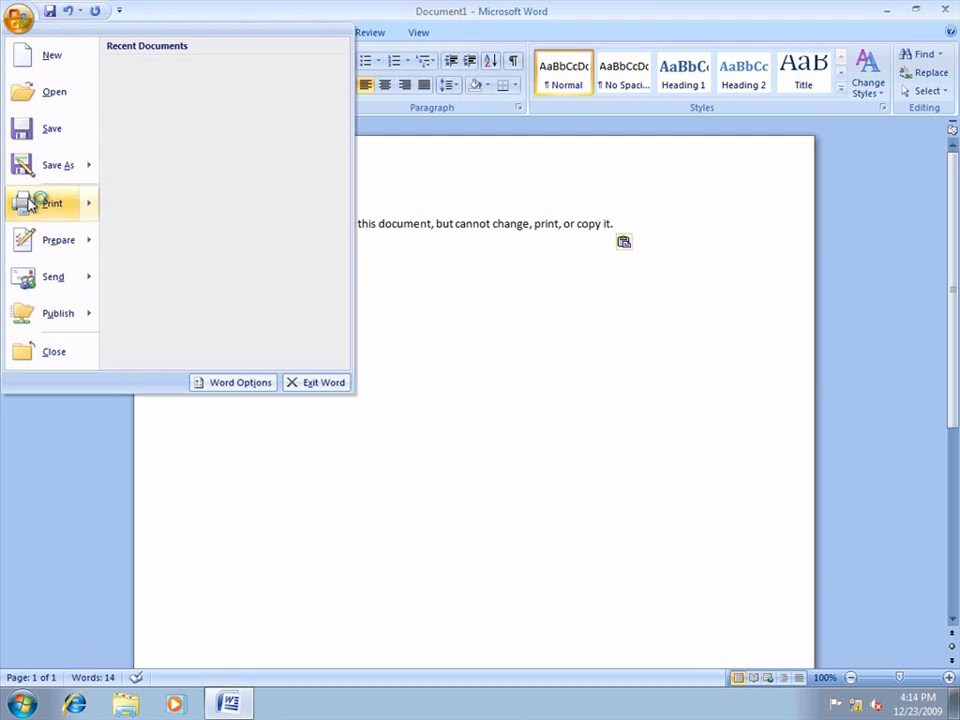
mouse_move(30, 240)
mouse_move(317, 204)
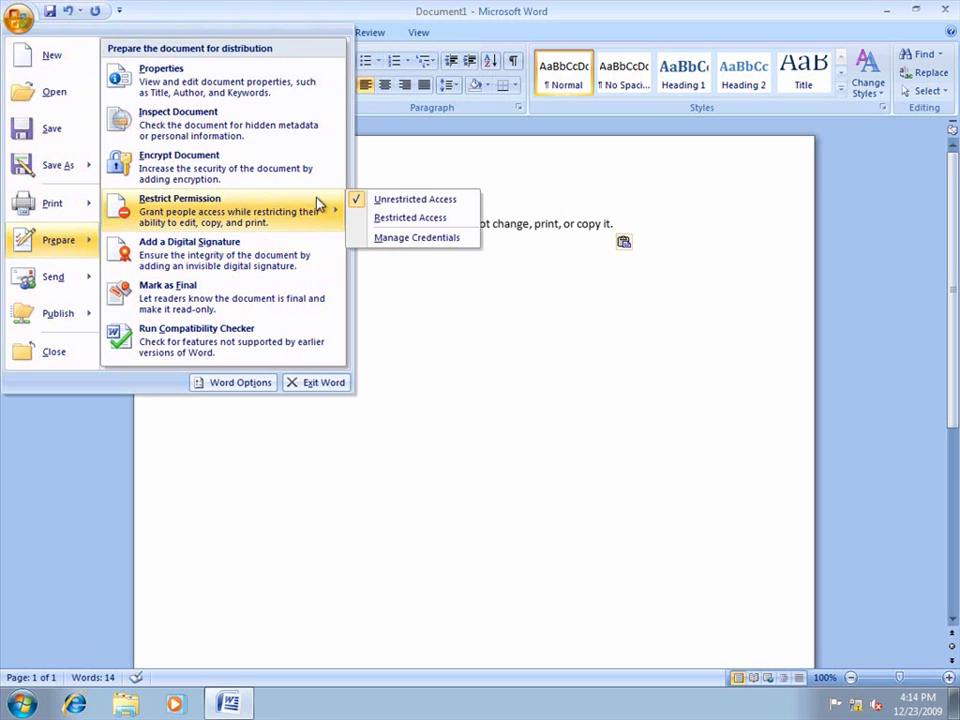
left_click(410, 218)
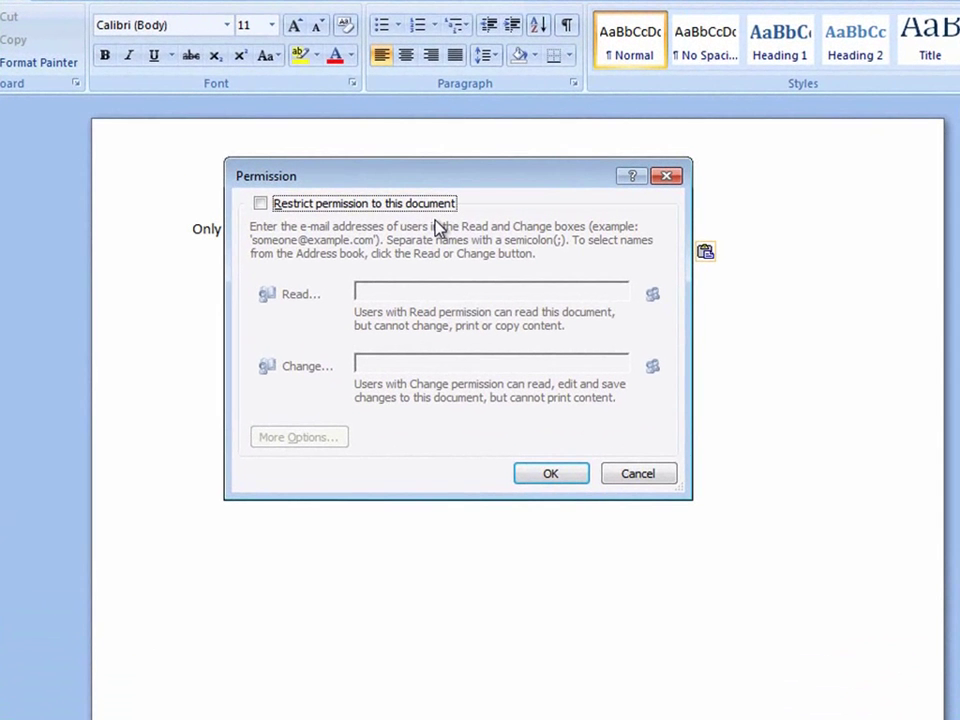
left_click(378, 205)
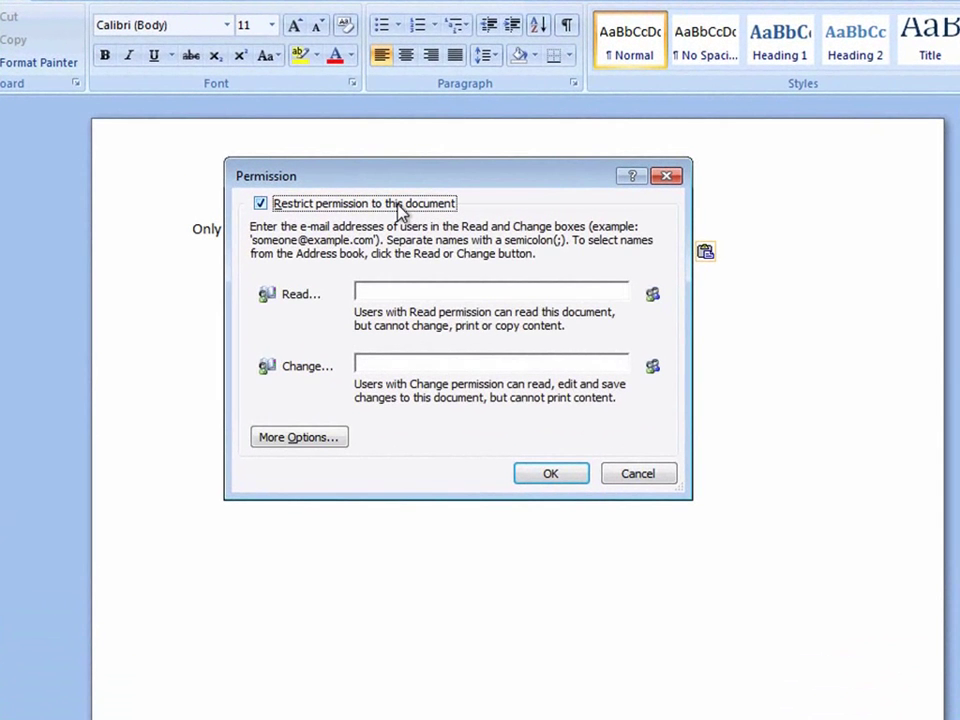
left_click(400, 291)
type("tph")
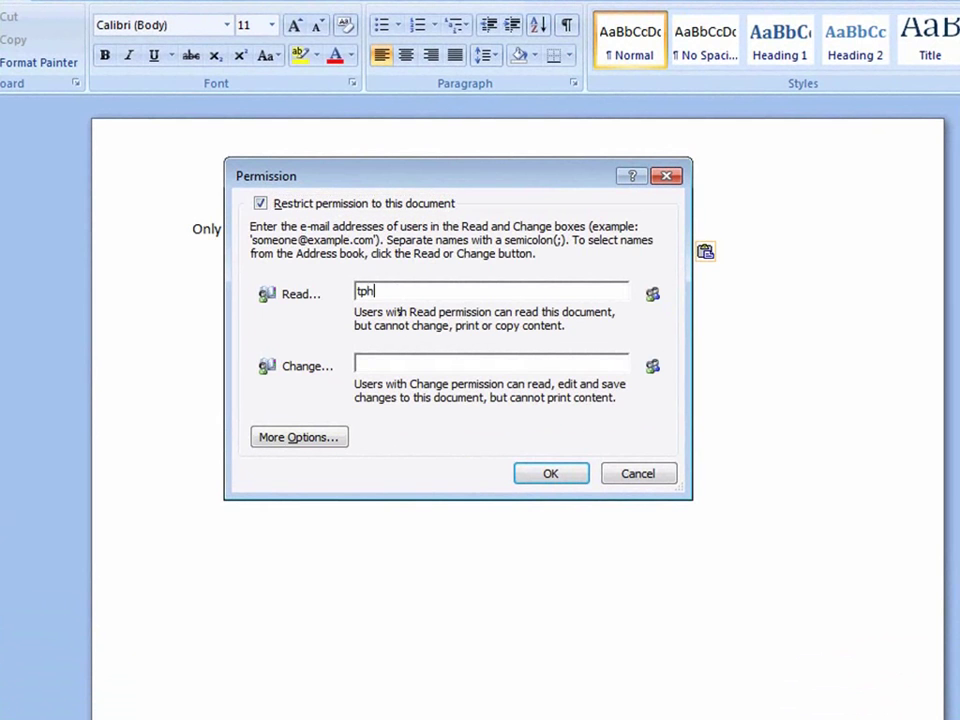
type("ilip@treyresearch.net")
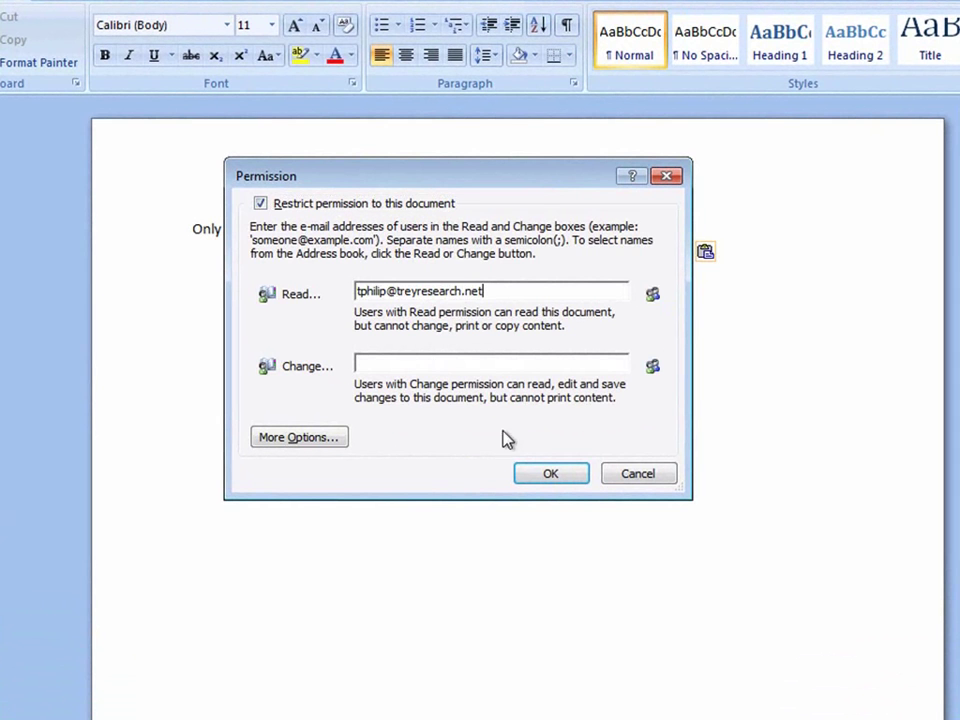
left_click(550, 472)
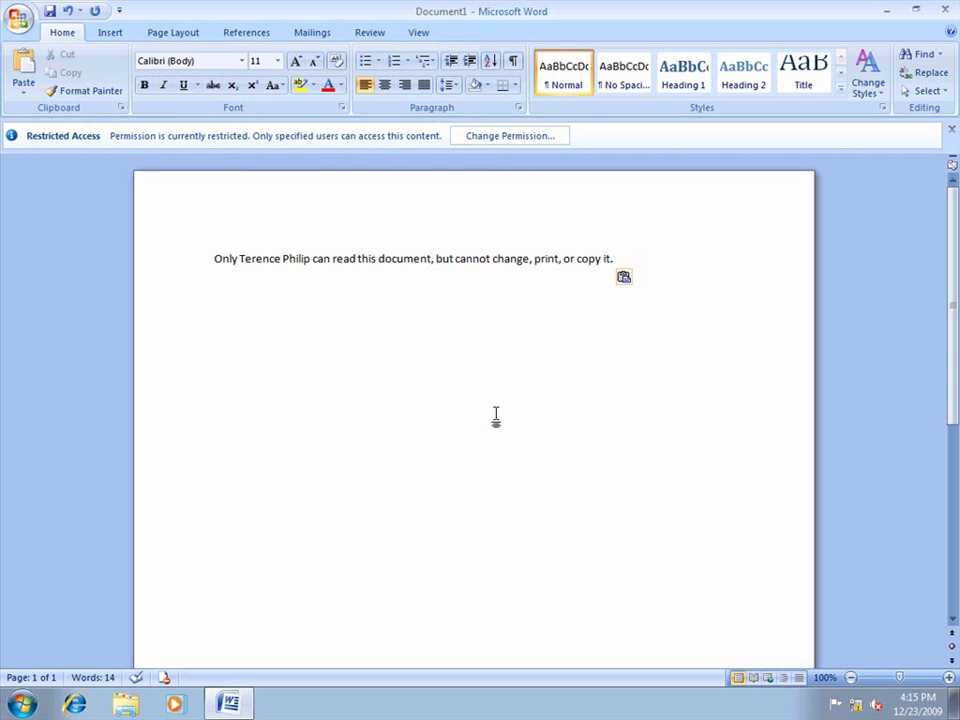
- Save the document as ADRMS-TST in the Public share on \\ADRMS-DB
left_click(29, 29)
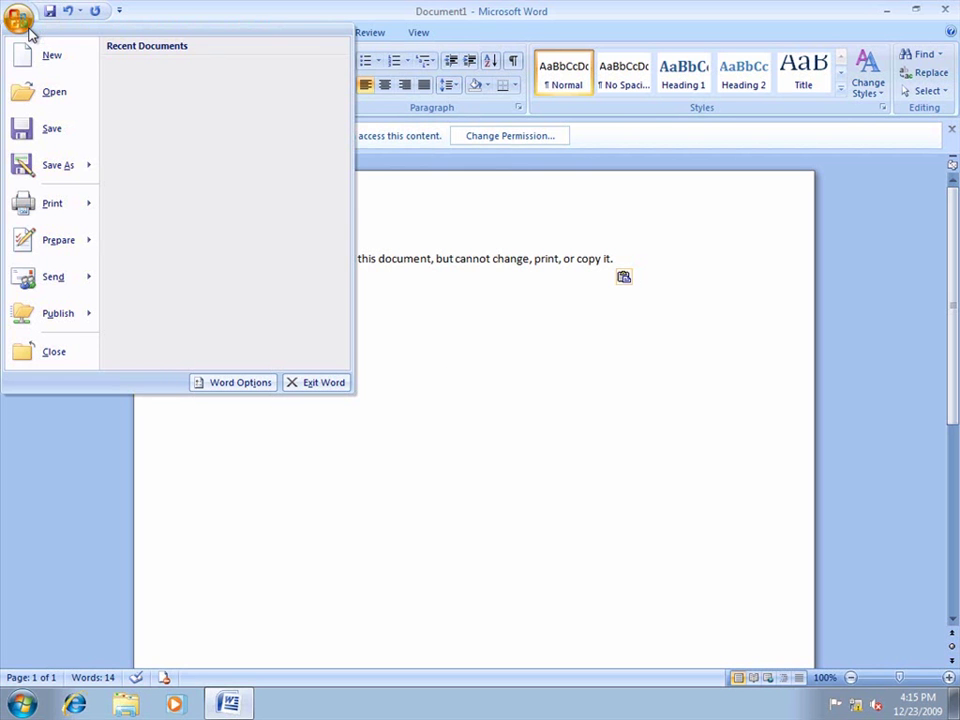
left_click(45, 170)
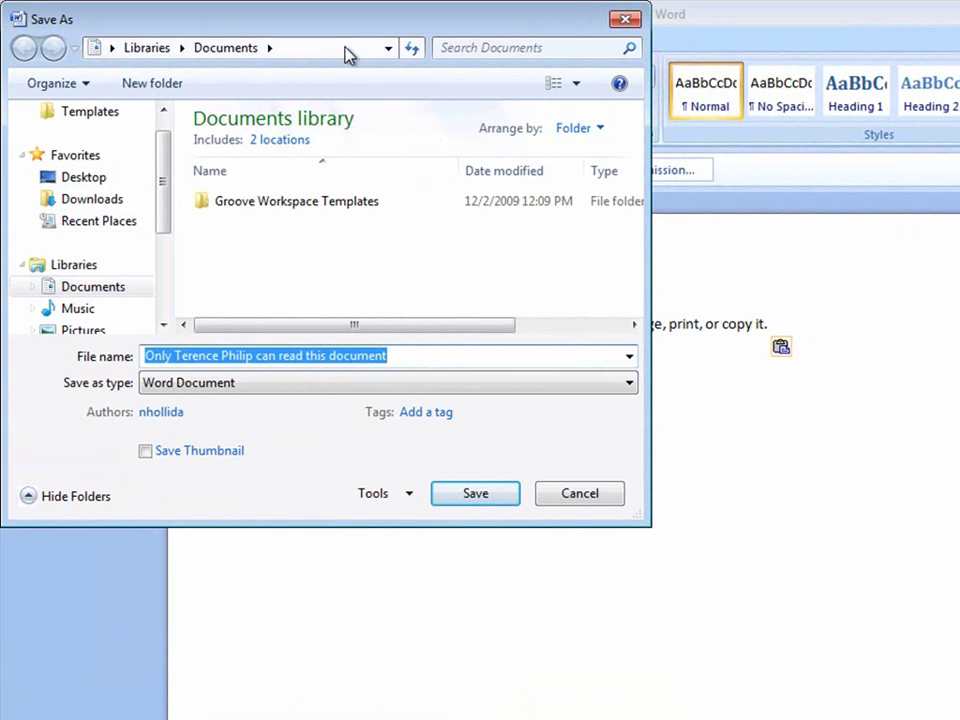
left_click(321, 46)
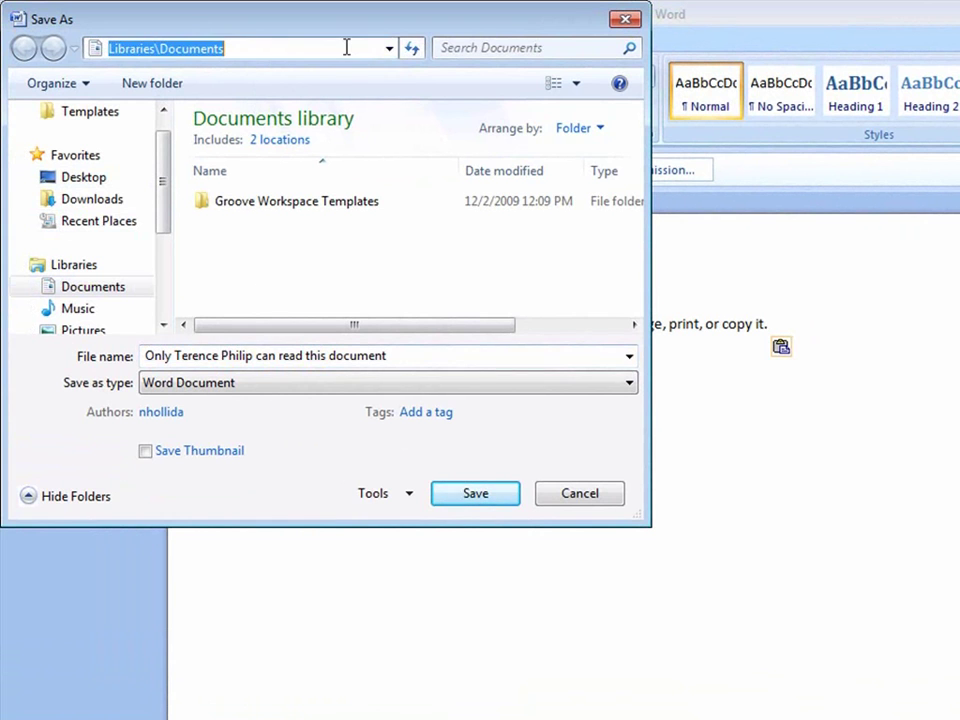
type("\\\\adr")
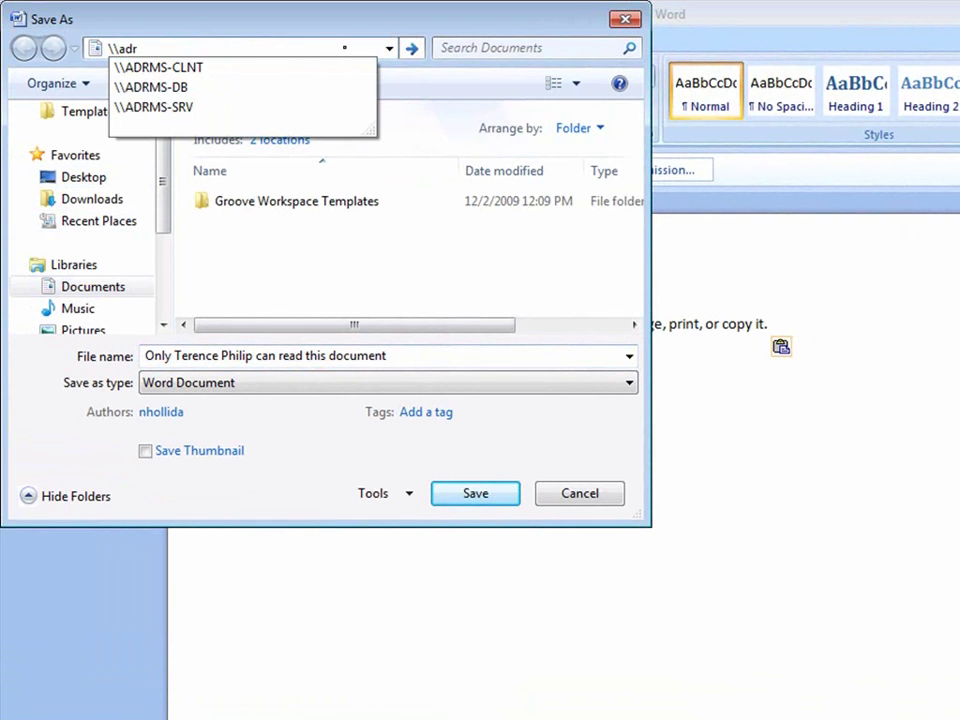
left_click(247, 89)
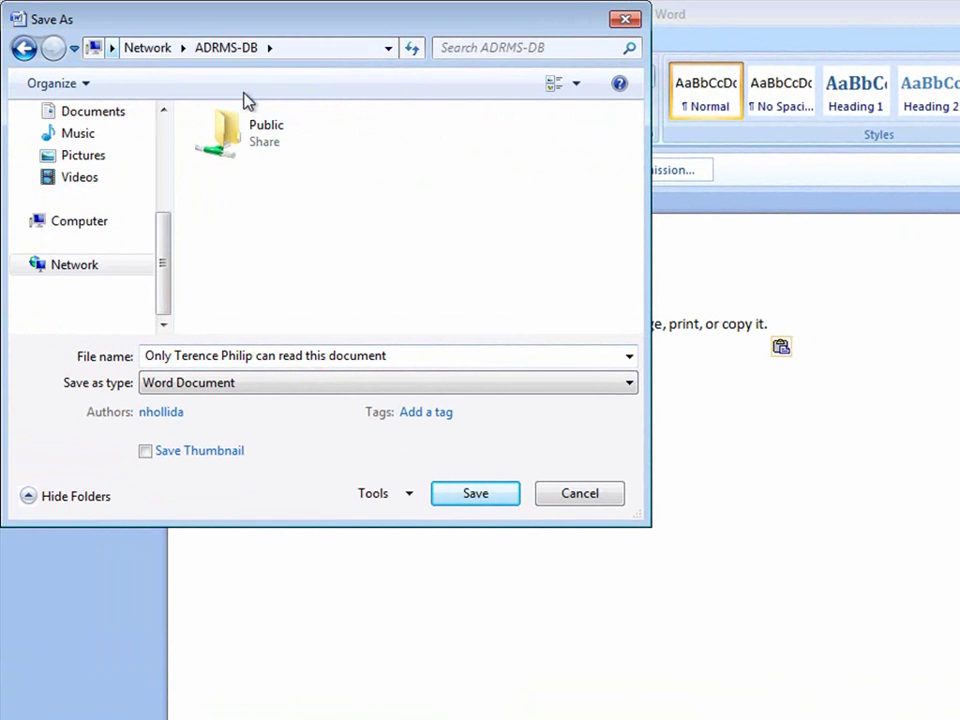
double_click(242, 155)
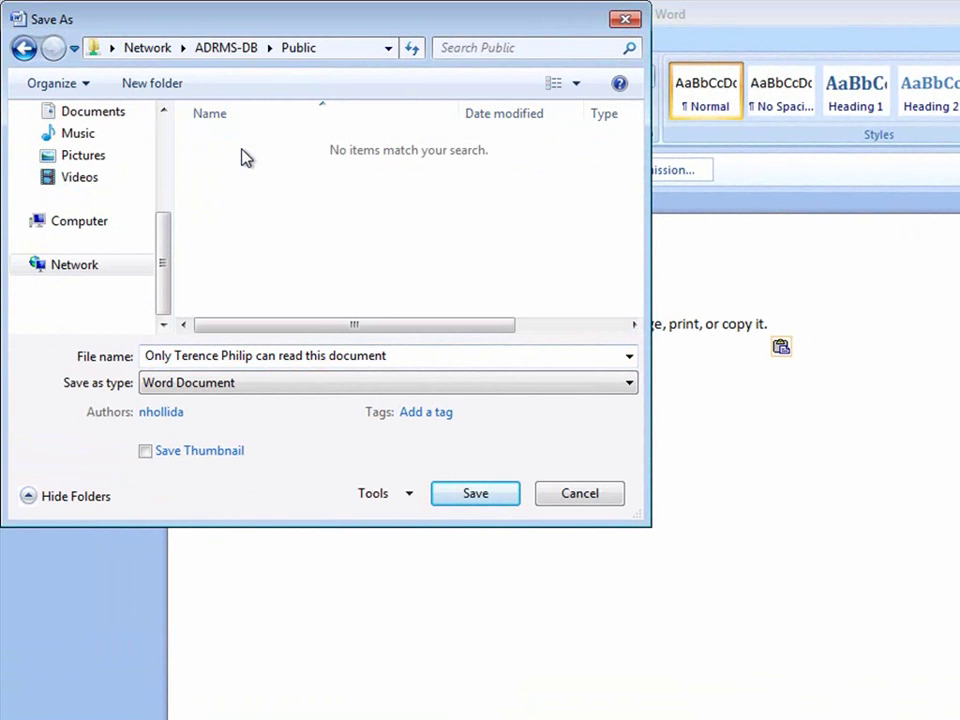
left_click_drag(418, 356, 190, 357)
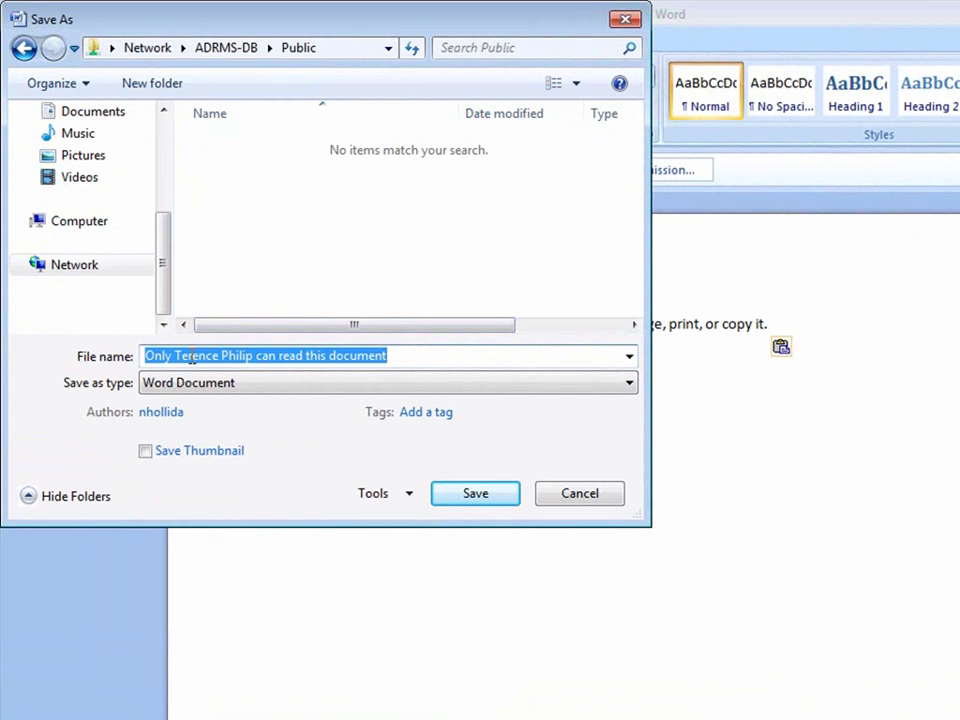
type("ADRMS")
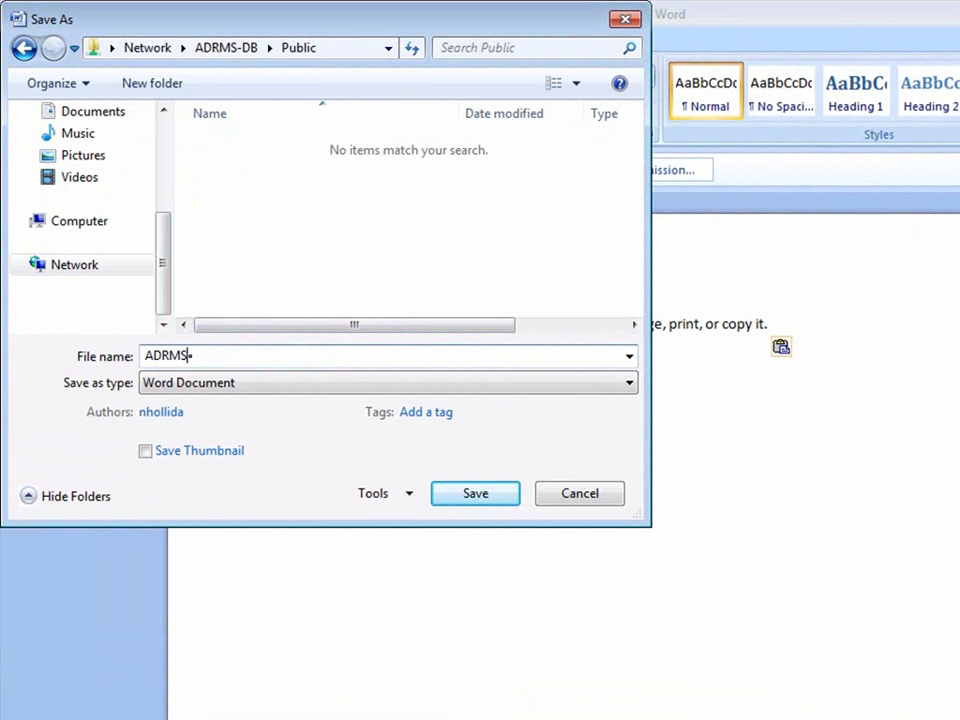
type("-TST")
left_click(508, 501)
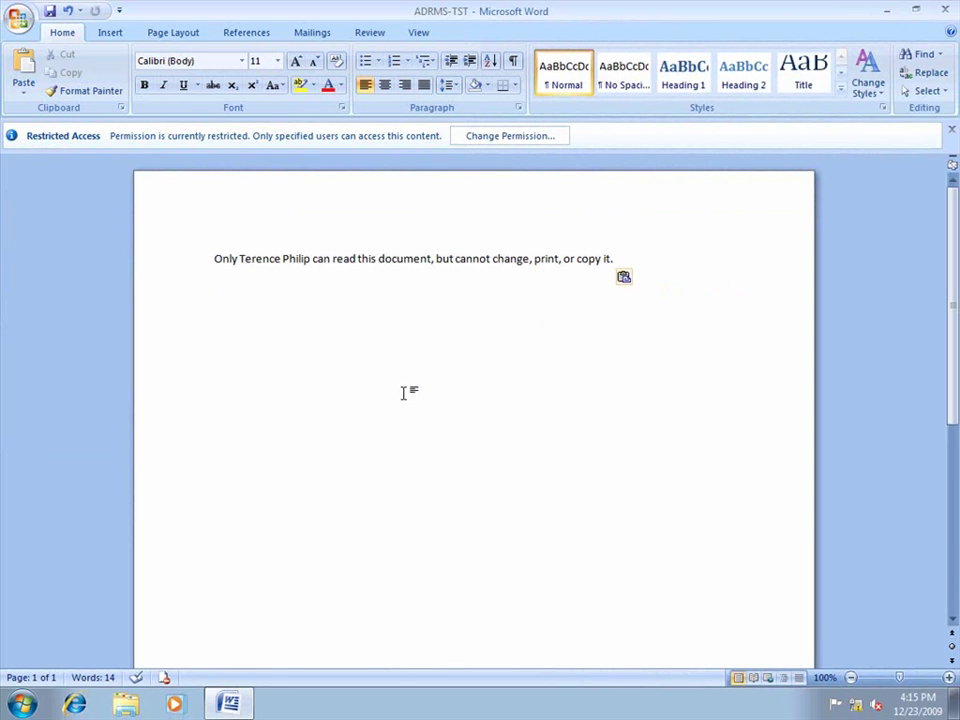
- Close Word and sign in as the reader with their password
left_click(944, 12)
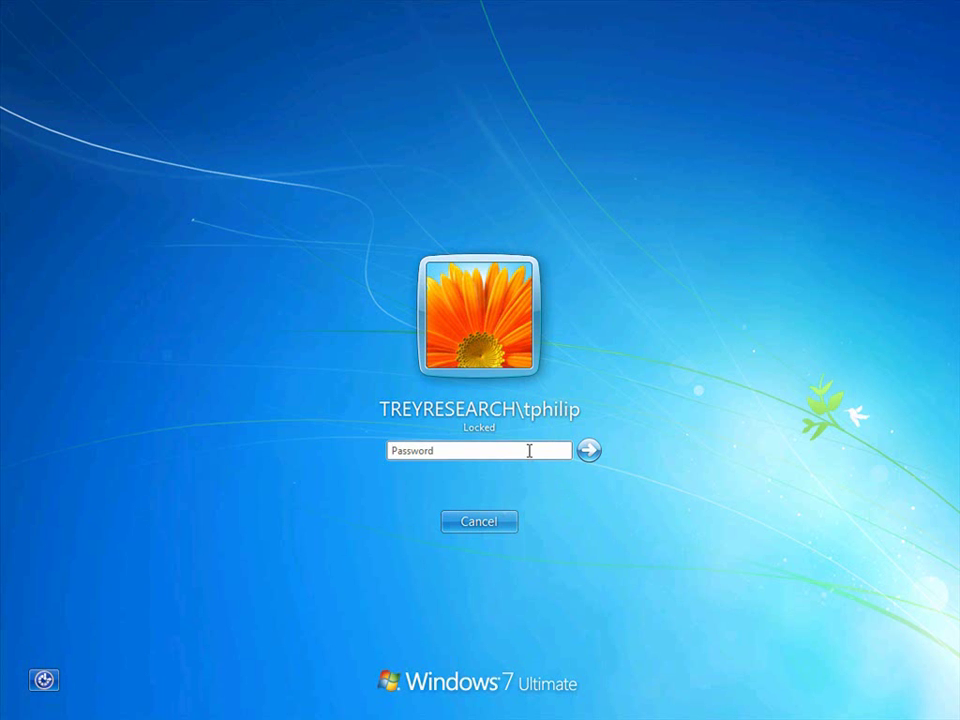
type("p********")
left_click(589, 451)
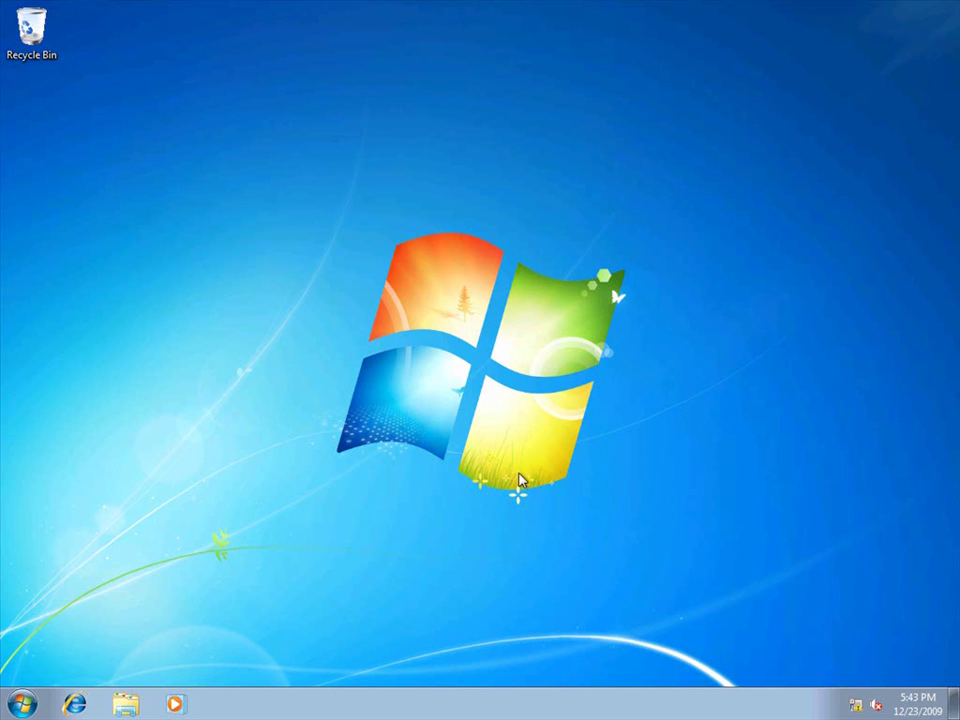
- Launch Microsoft Office Word 2007 from the Start menu's Microsoft Office group
left_click(22, 704)
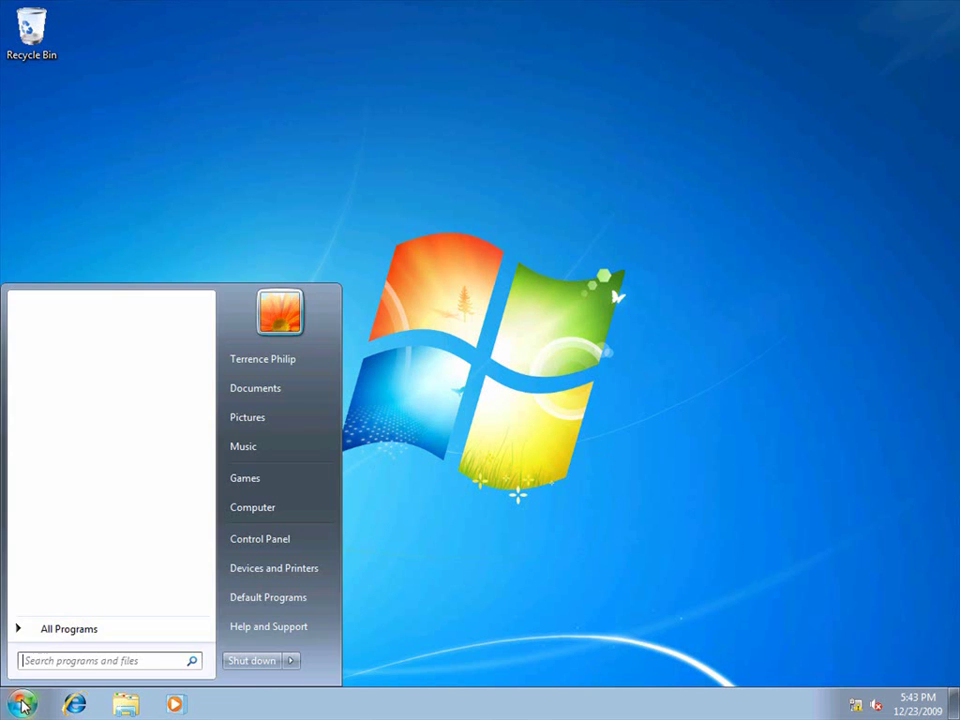
left_click(47, 631)
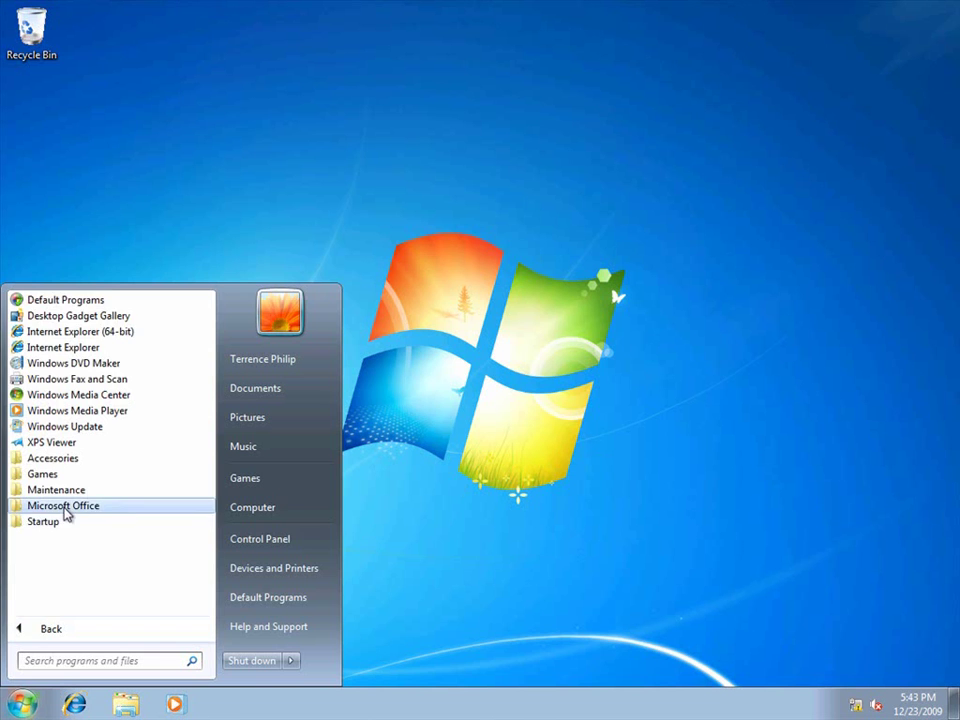
left_click(63, 506)
left_click(70, 586)
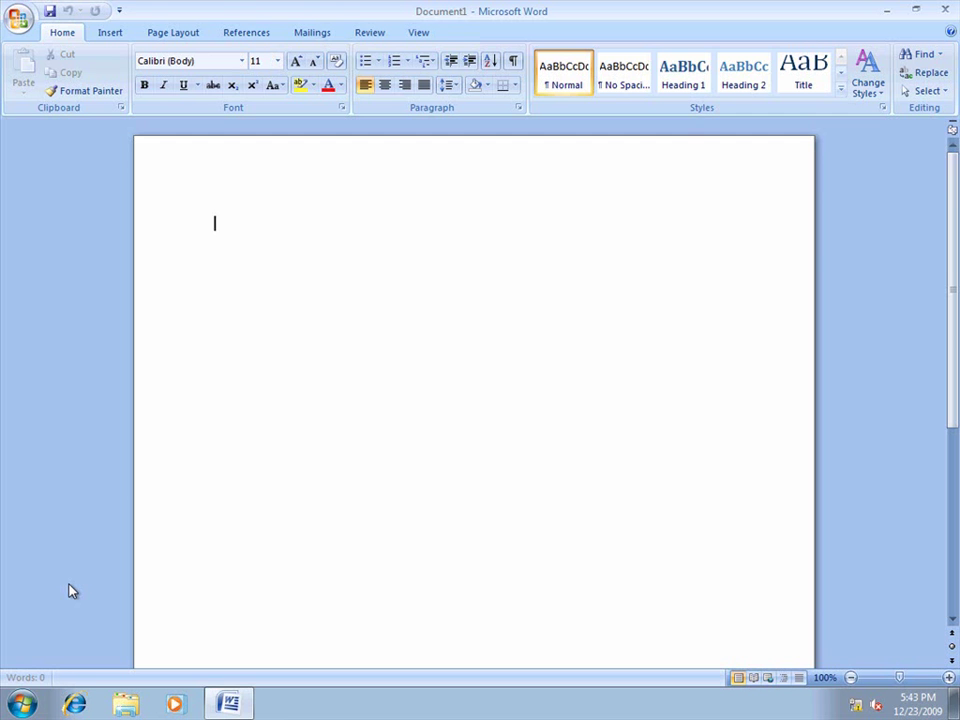
- Open ADRMS-TST from the Public share on \\adrms-db
left_click(19, 17)
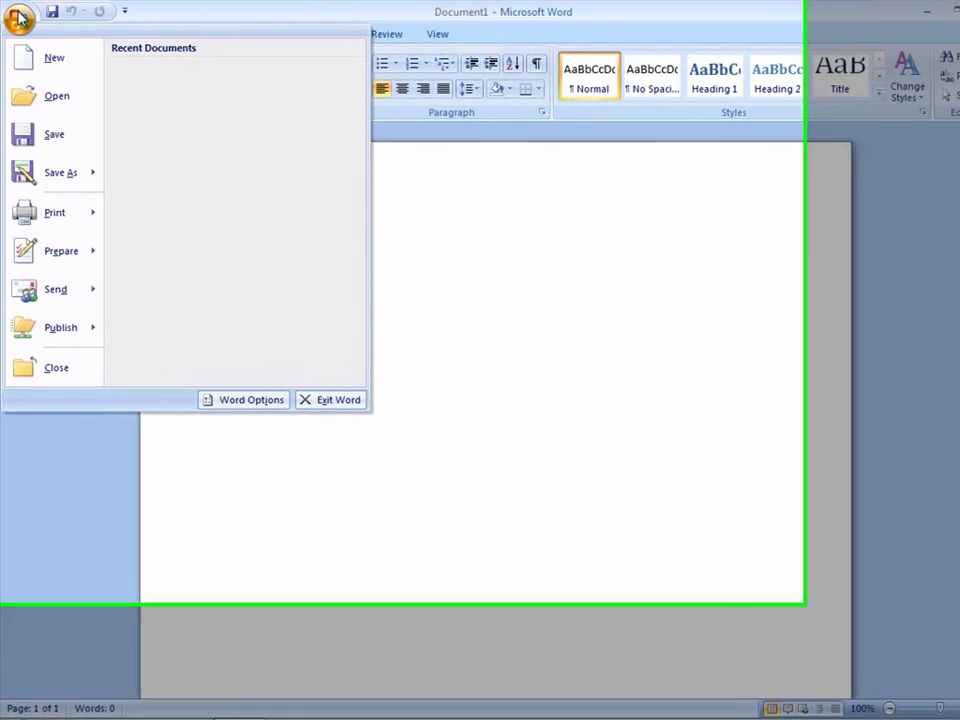
left_click(30, 96)
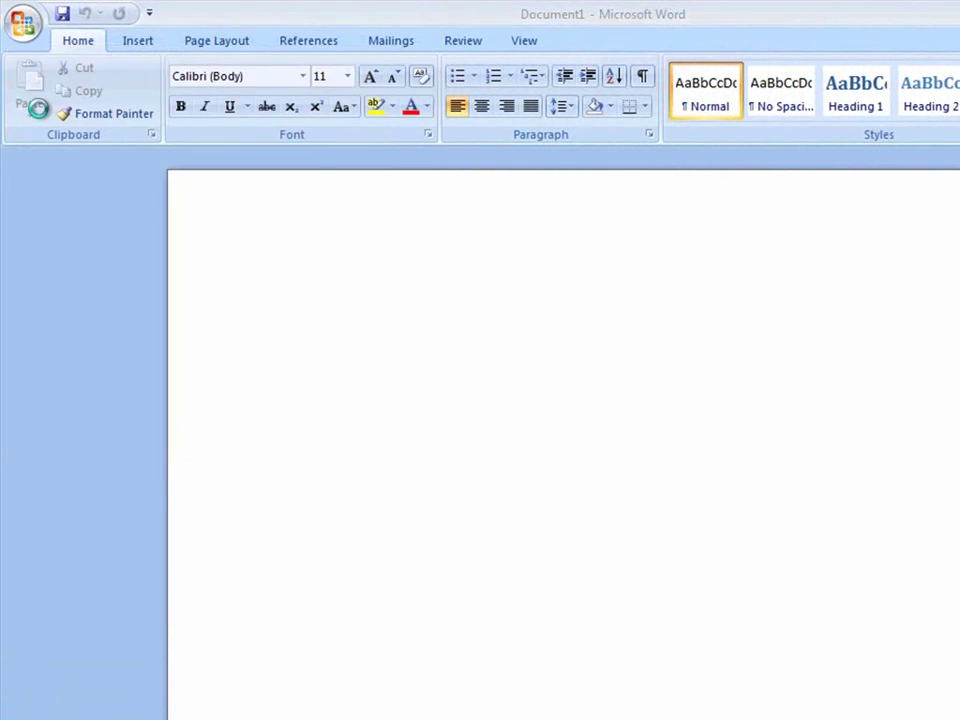
left_click(323, 47)
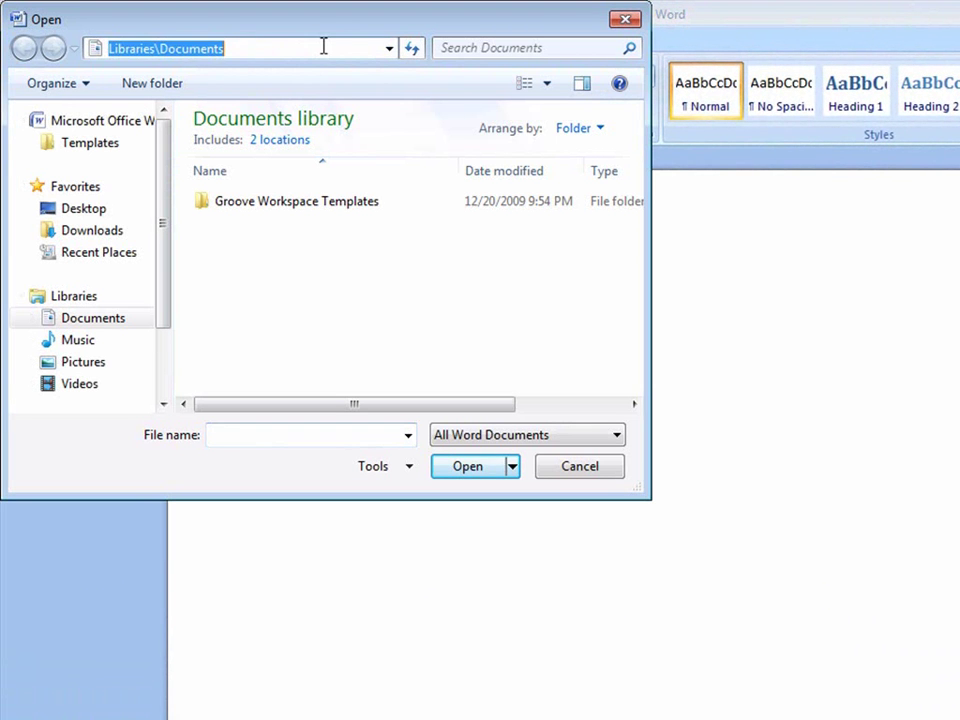
type("\\\\adrms")
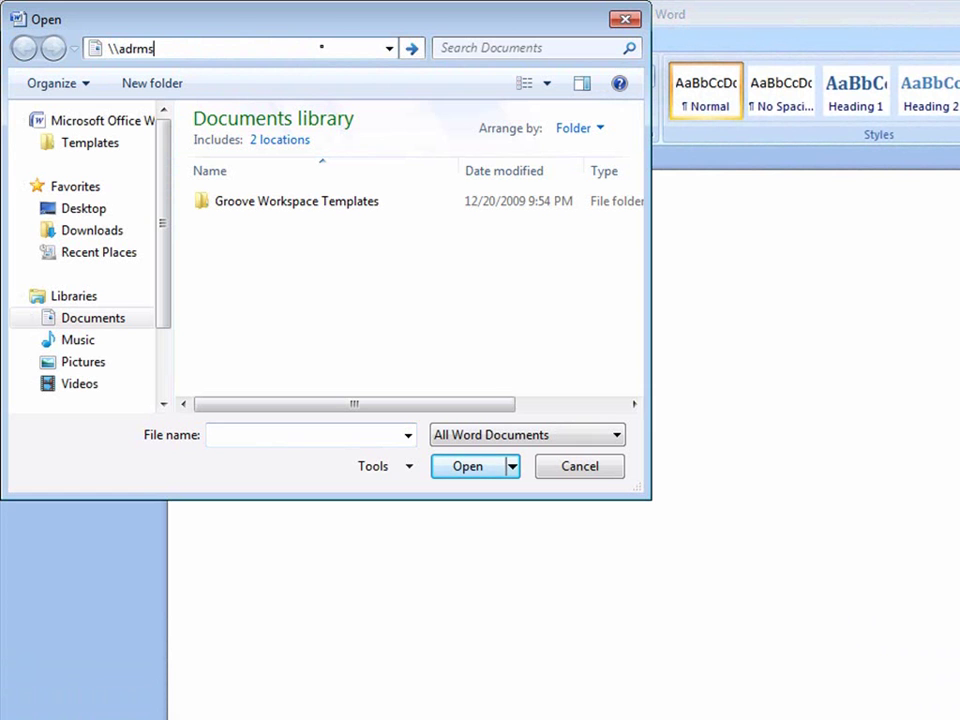
type("-db")
key("Return")
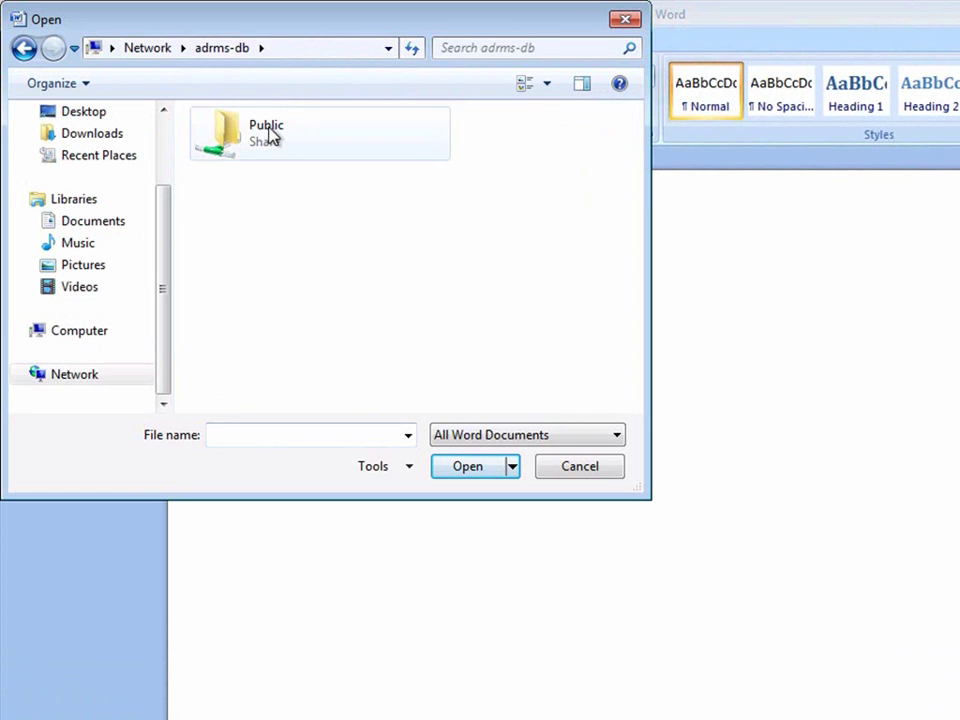
double_click(270, 134)
left_click(268, 150)
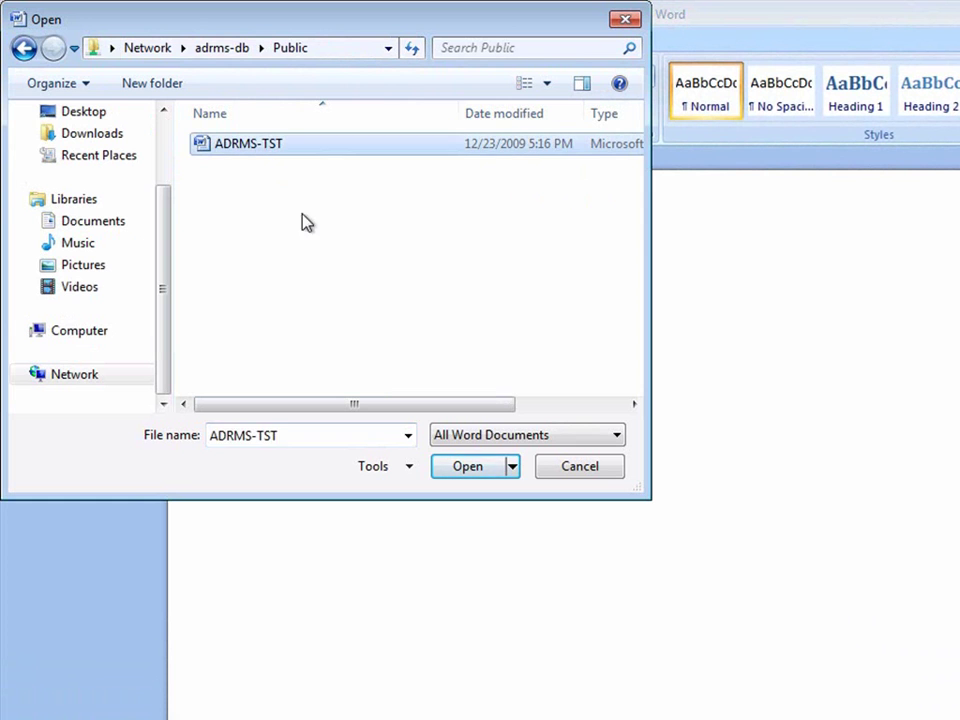
left_click(449, 467)
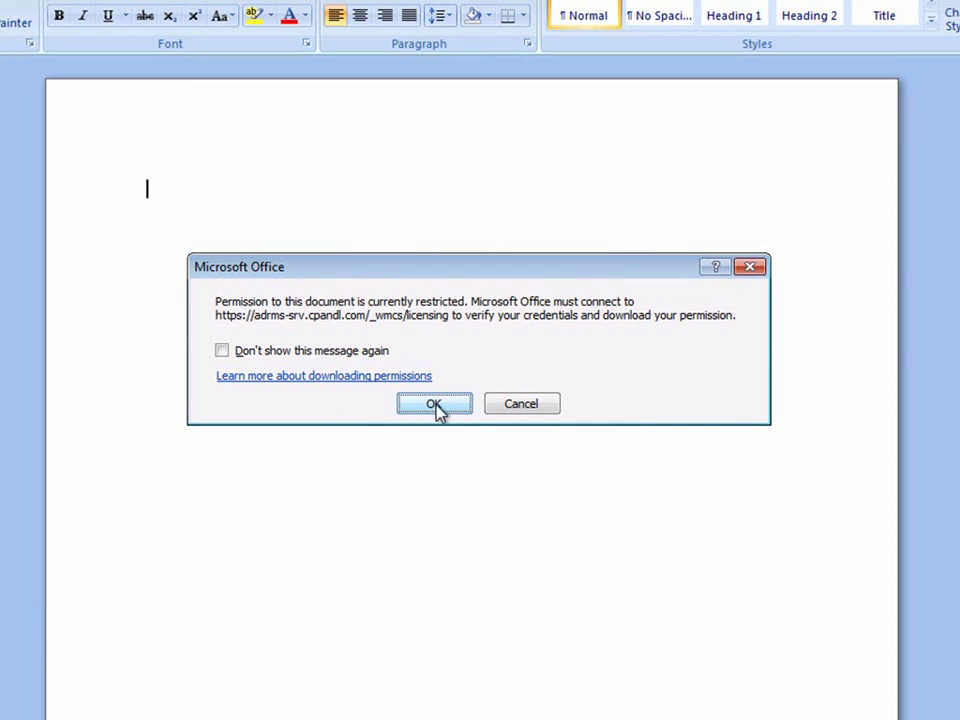
- Accept the permission download, then confirm Save, Save As and Print are greyed out
left_click(436, 408)
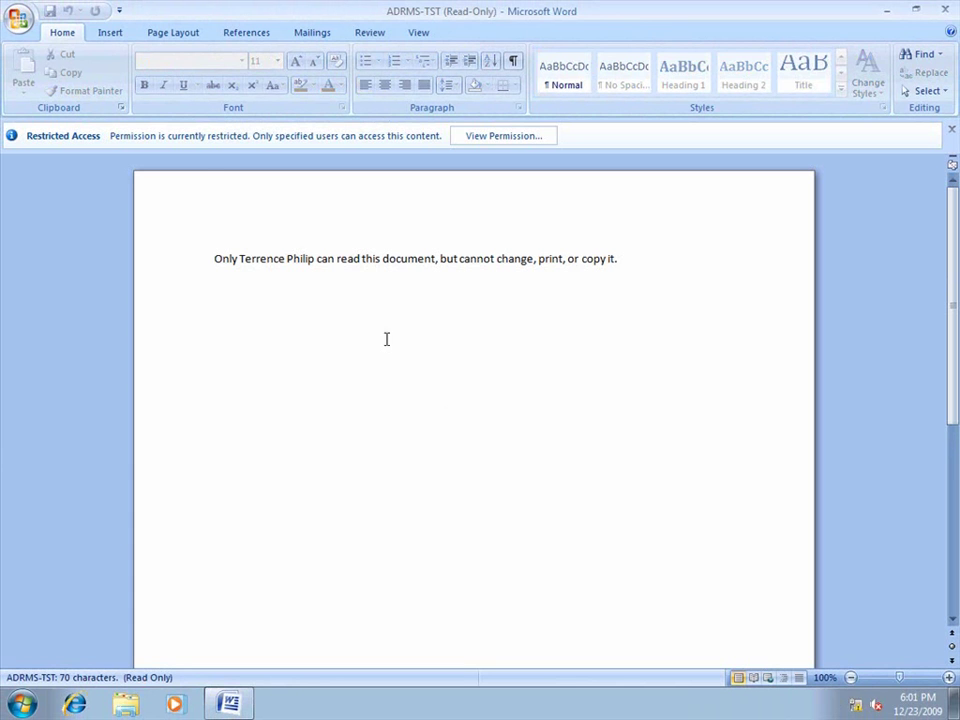
left_click(18, 18)
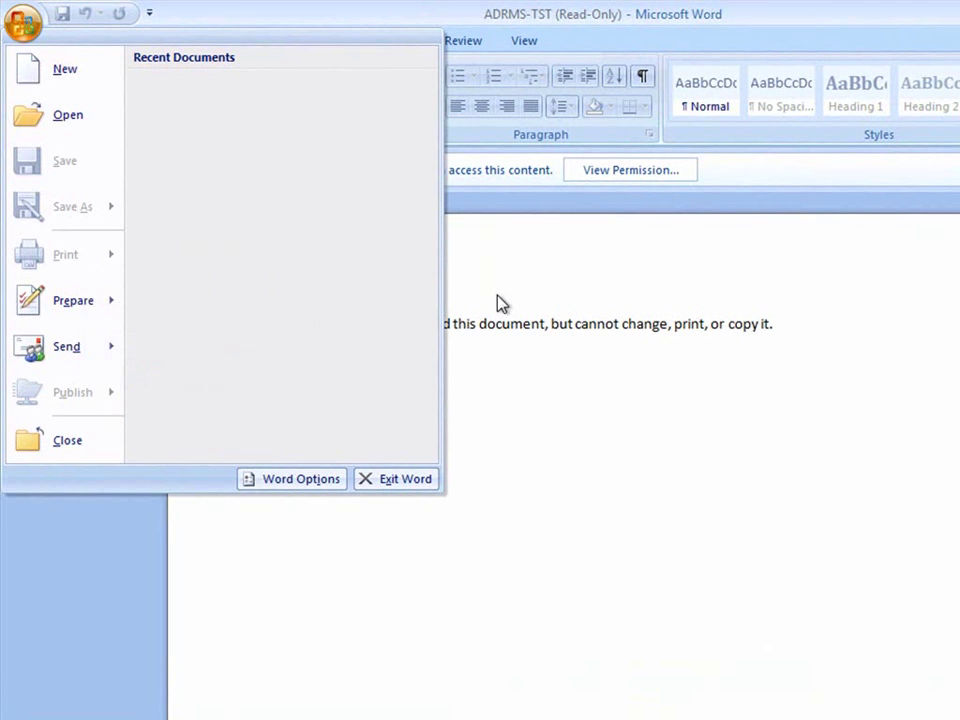
- Verify Cut, Copy and Paste are disabled, view the Insert and Page Layout tabs, then quit Word
left_click(557, 298)
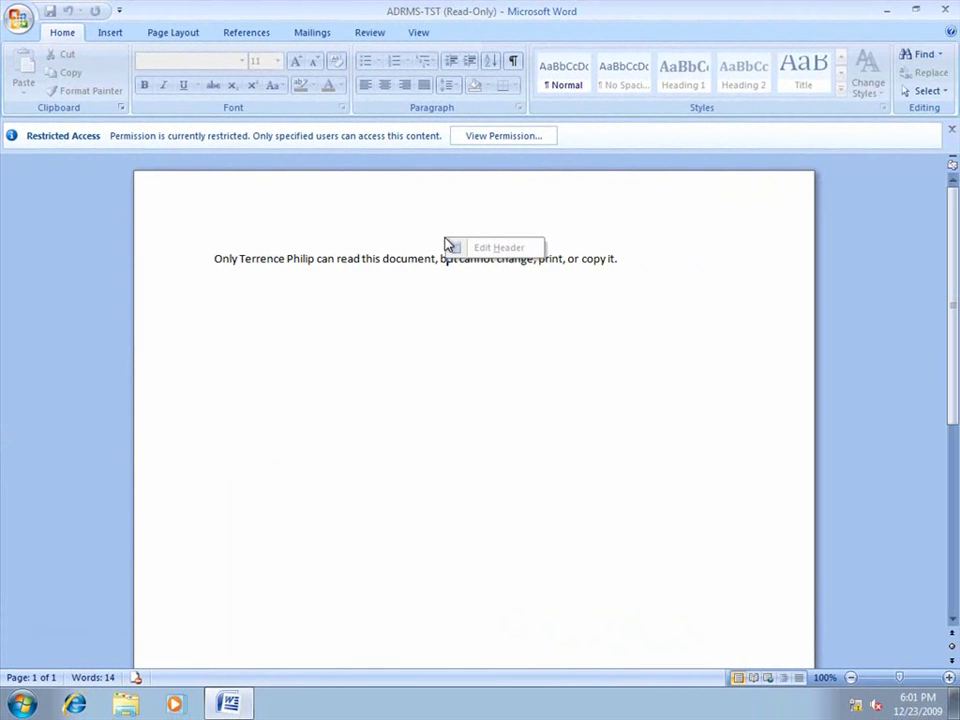
right_click(393, 329)
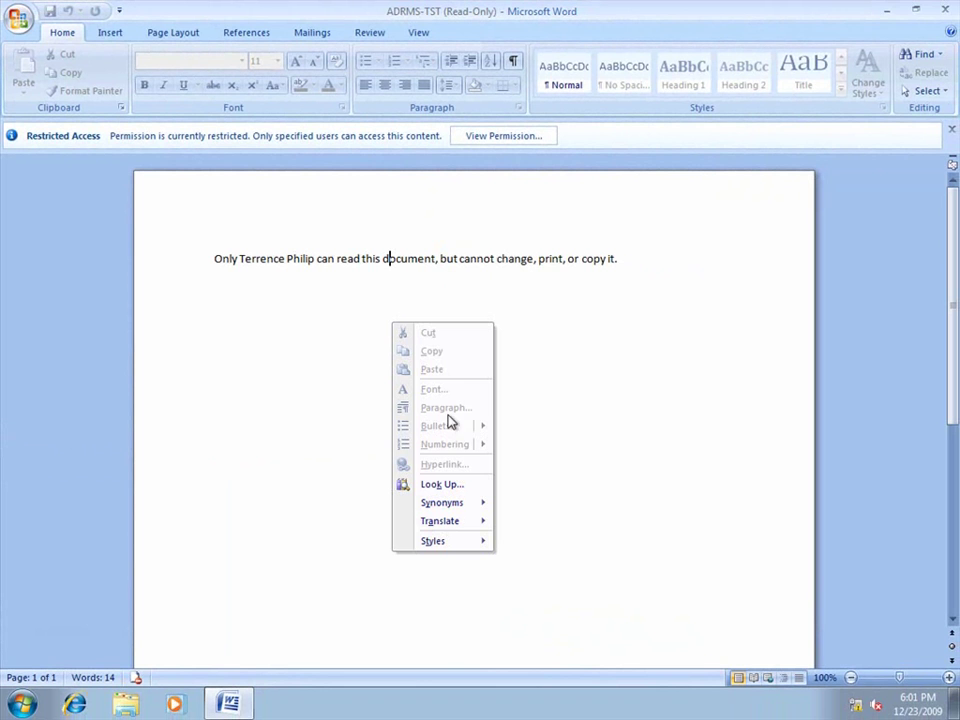
left_click(355, 371)
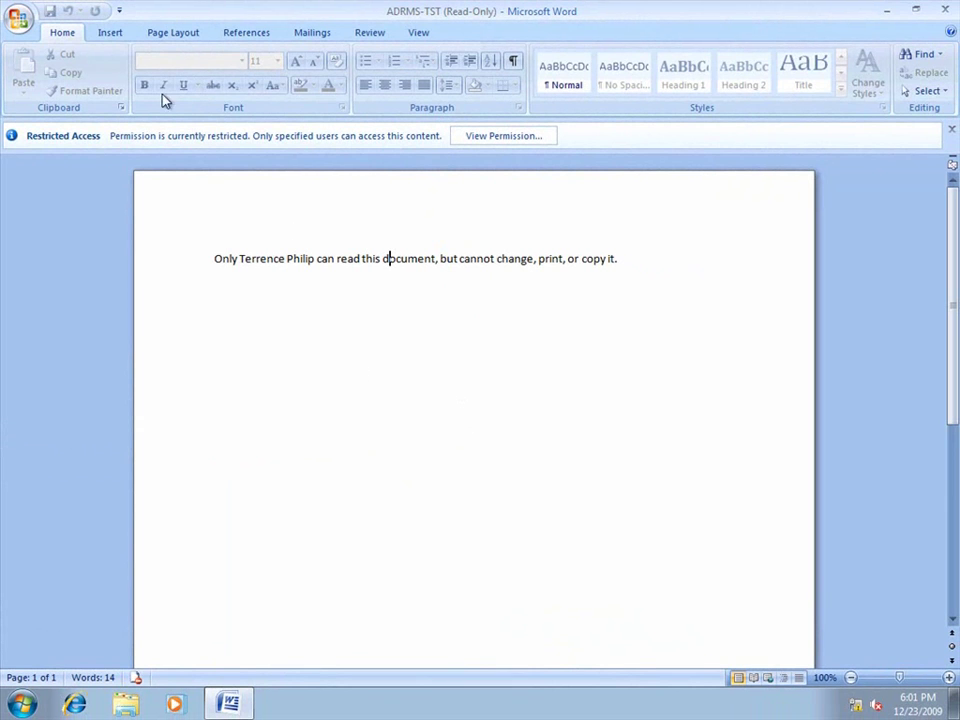
left_click(110, 32)
left_click(170, 32)
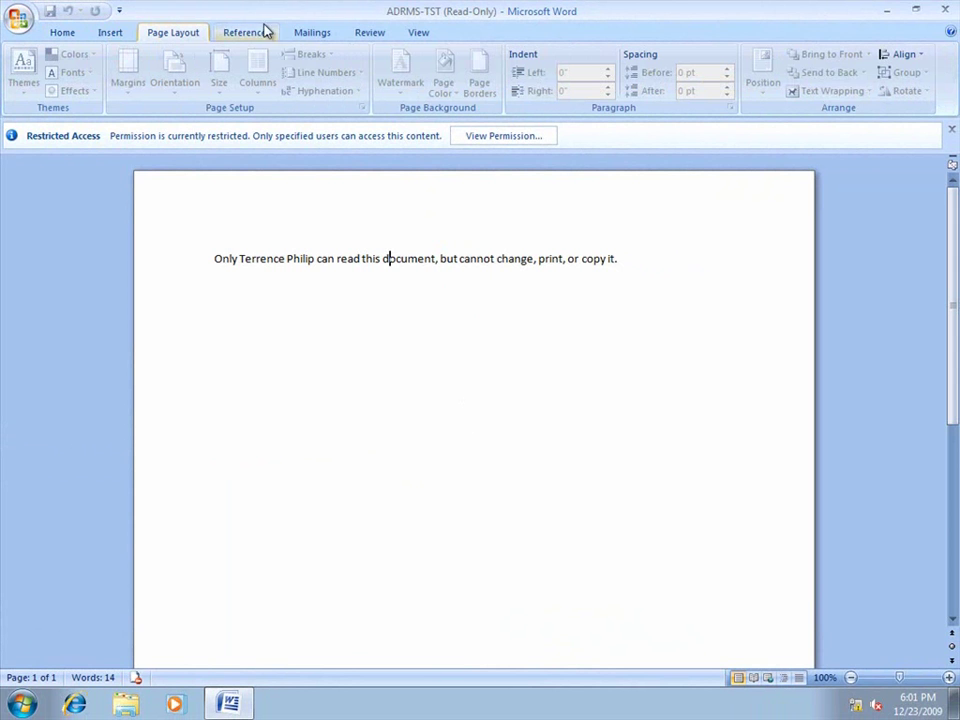
left_click(943, 9)
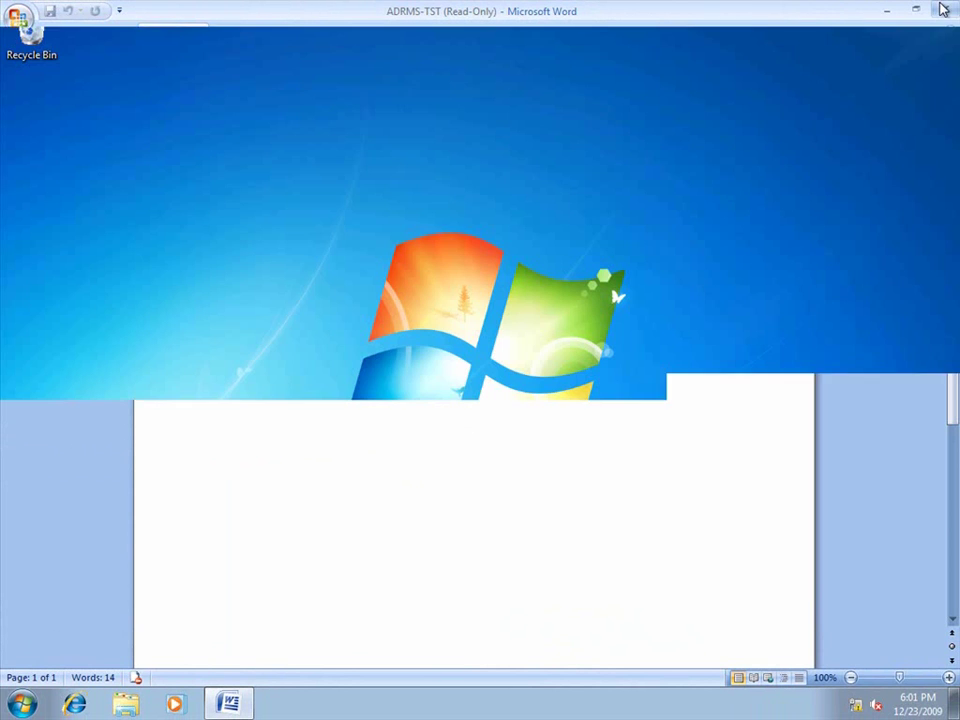